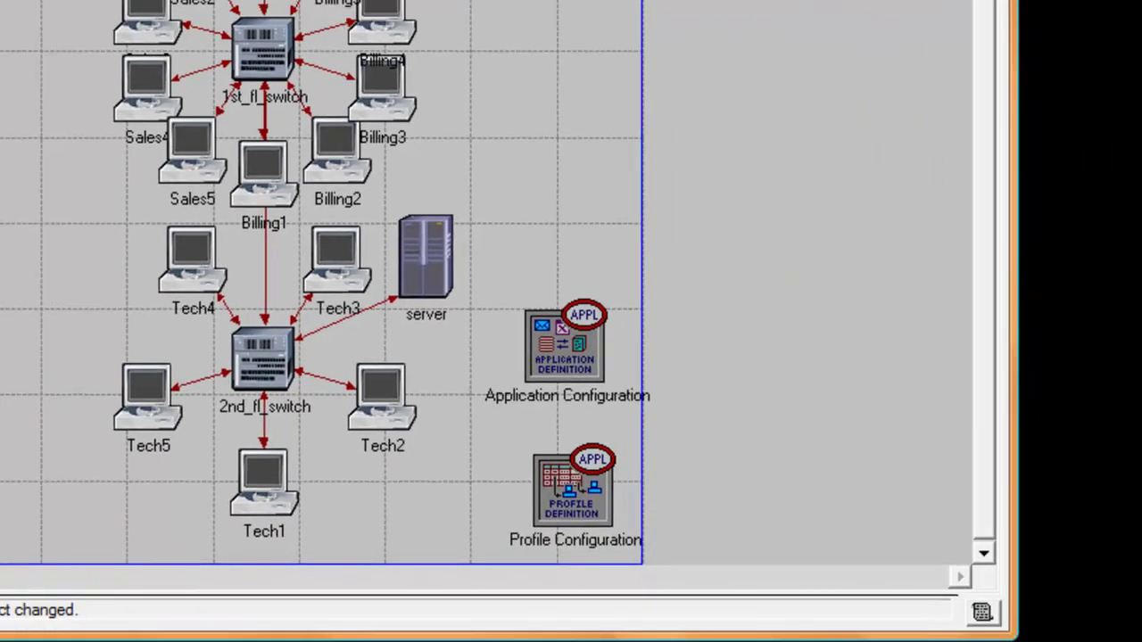
# Step: Open the server's Supported Services table and set it to 6 rows
pyautogui.rightClick(418, 258)
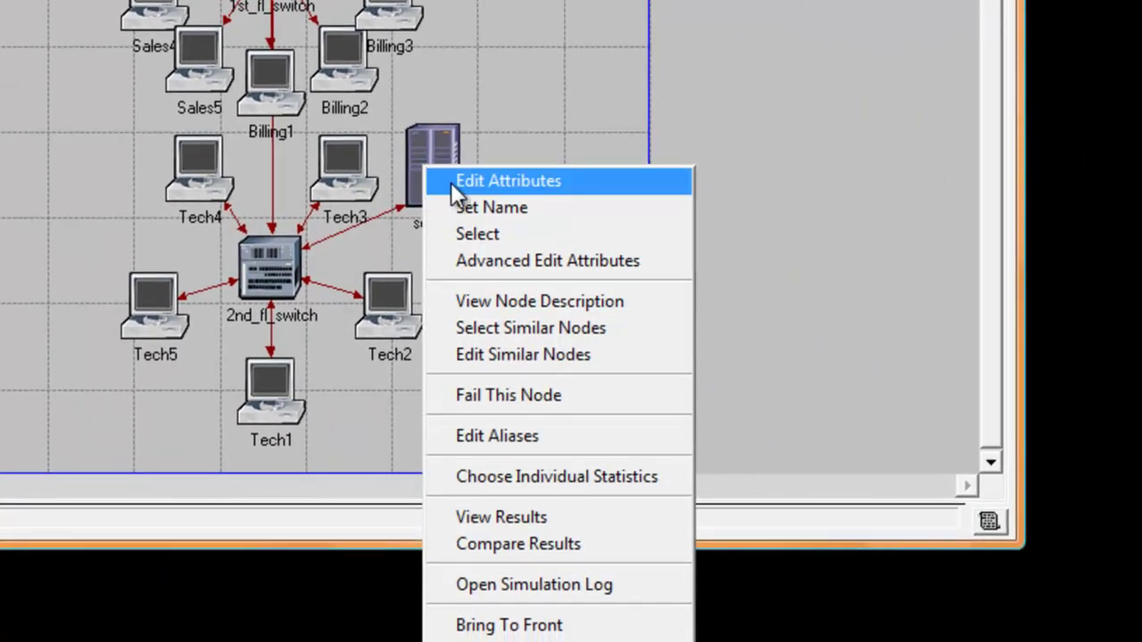
pyautogui.click(450, 182)
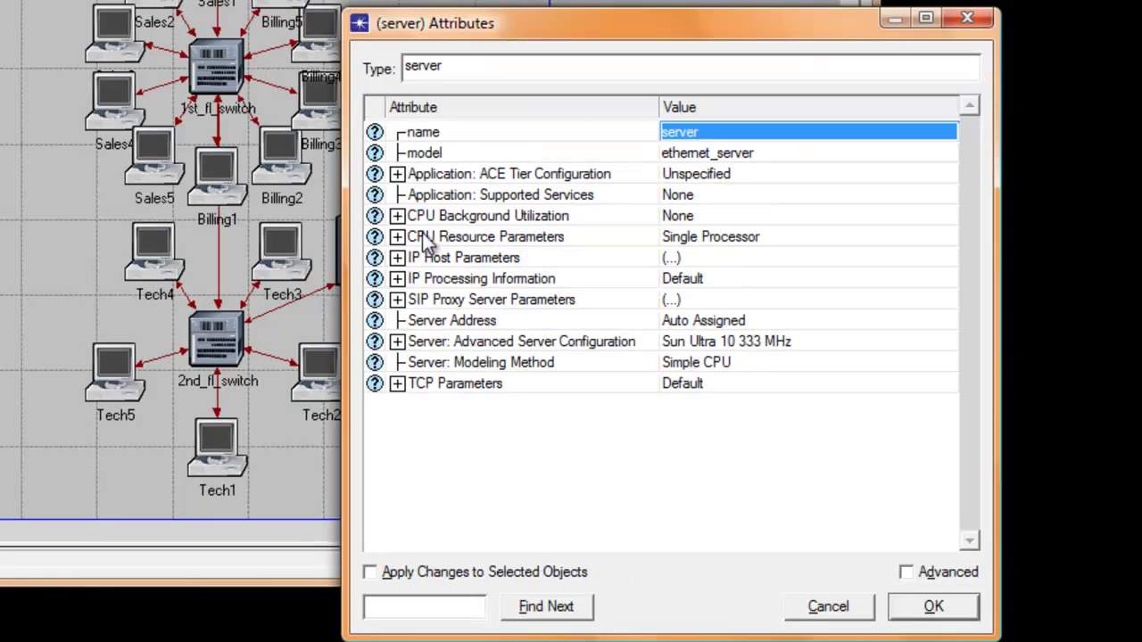
pyautogui.click(687, 200)
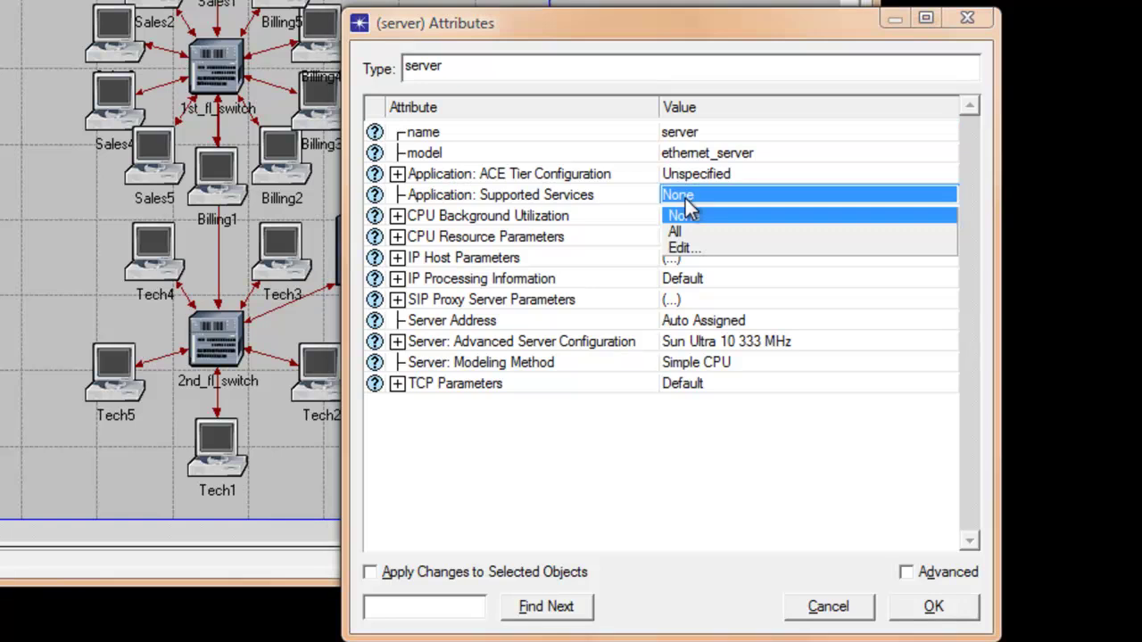
pyautogui.click(682, 250)
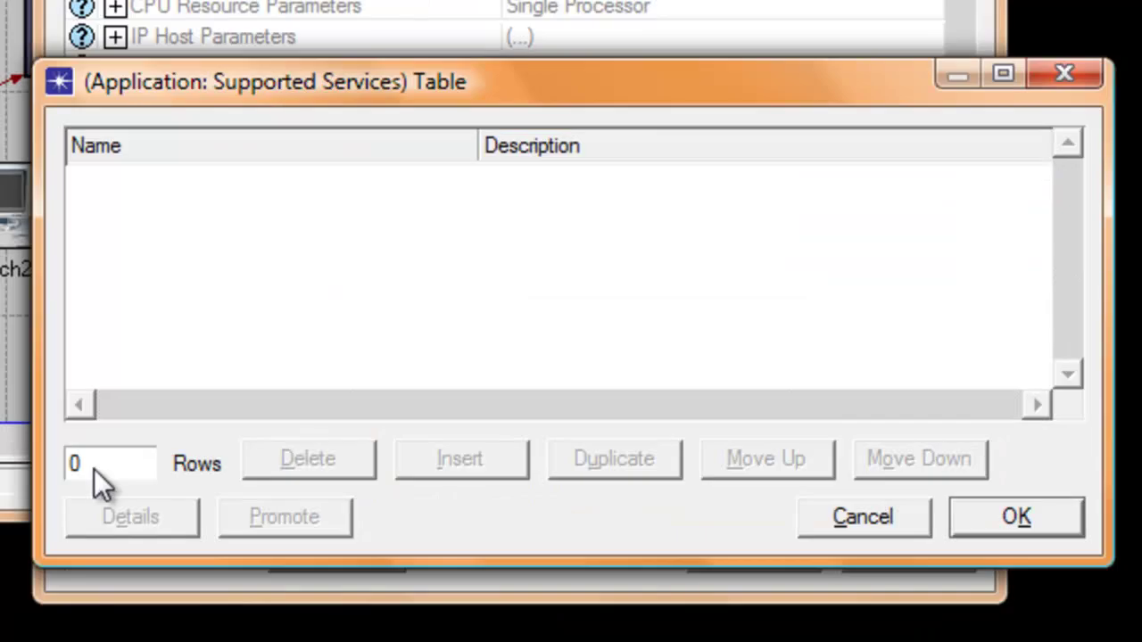
pyautogui.click(93, 465)
pyautogui.click(104, 592)
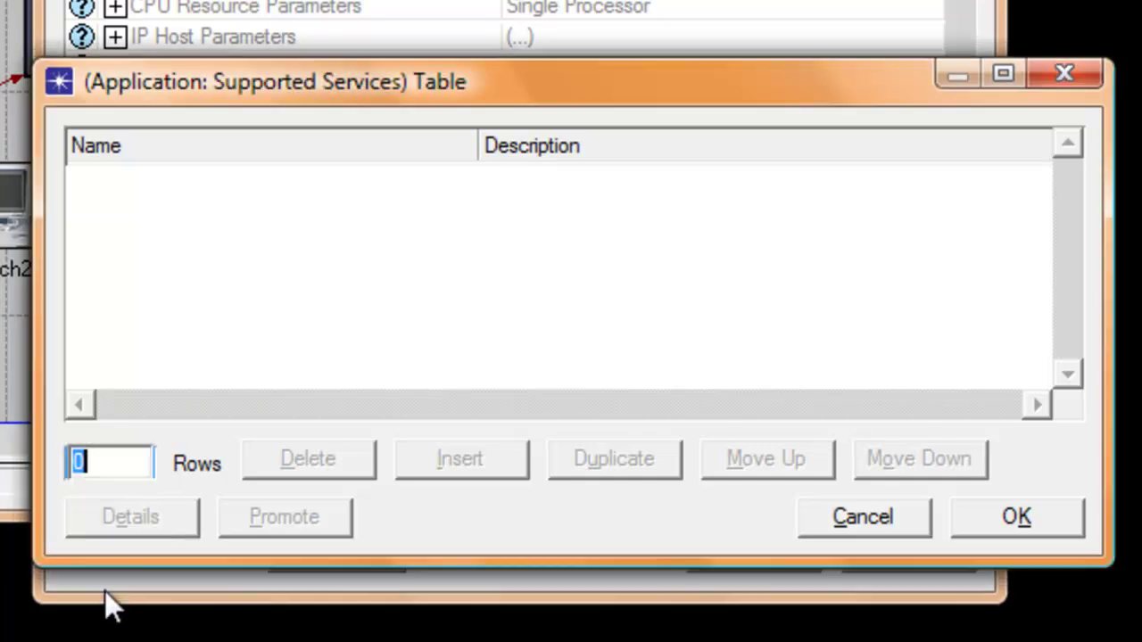
pyautogui.press('BackSpace')
pyautogui.write('6')
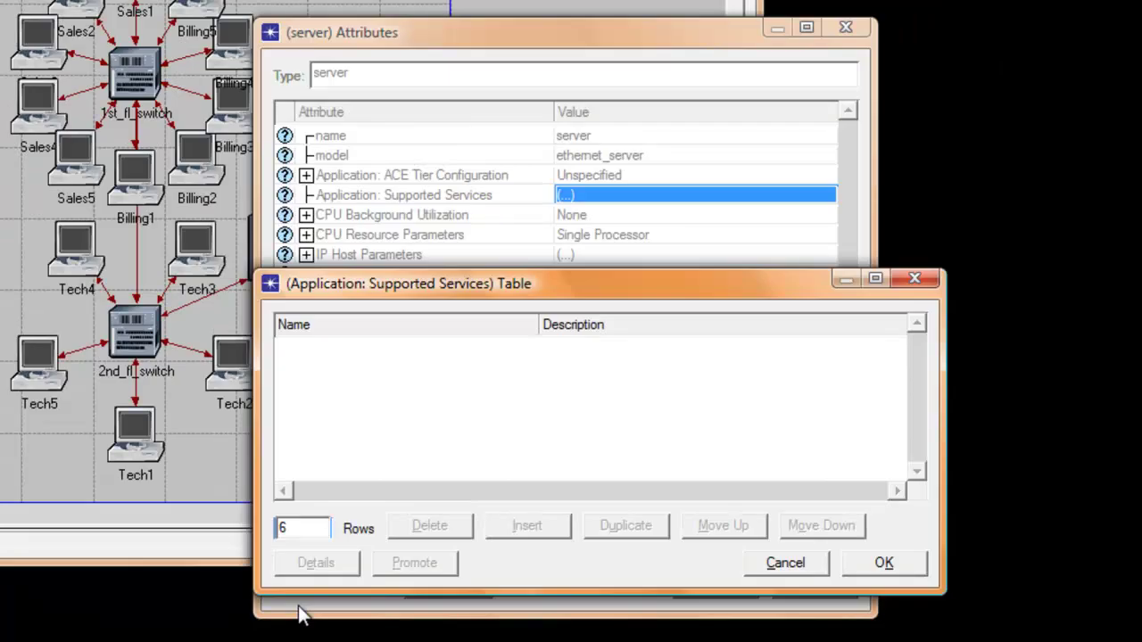
pyautogui.press('Return')
# Step: Set the first three rows to Database Access (Heavy), Database Access (Light) and Email (Heavy)
pyautogui.click(308, 348)
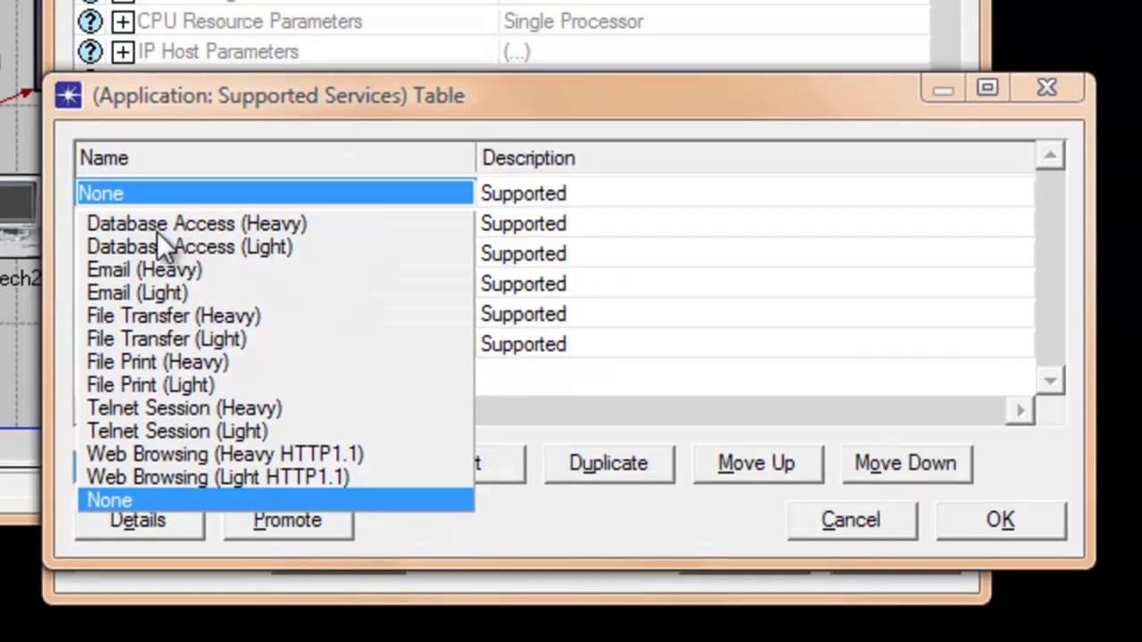
pyautogui.click(143, 223)
pyautogui.click(103, 223)
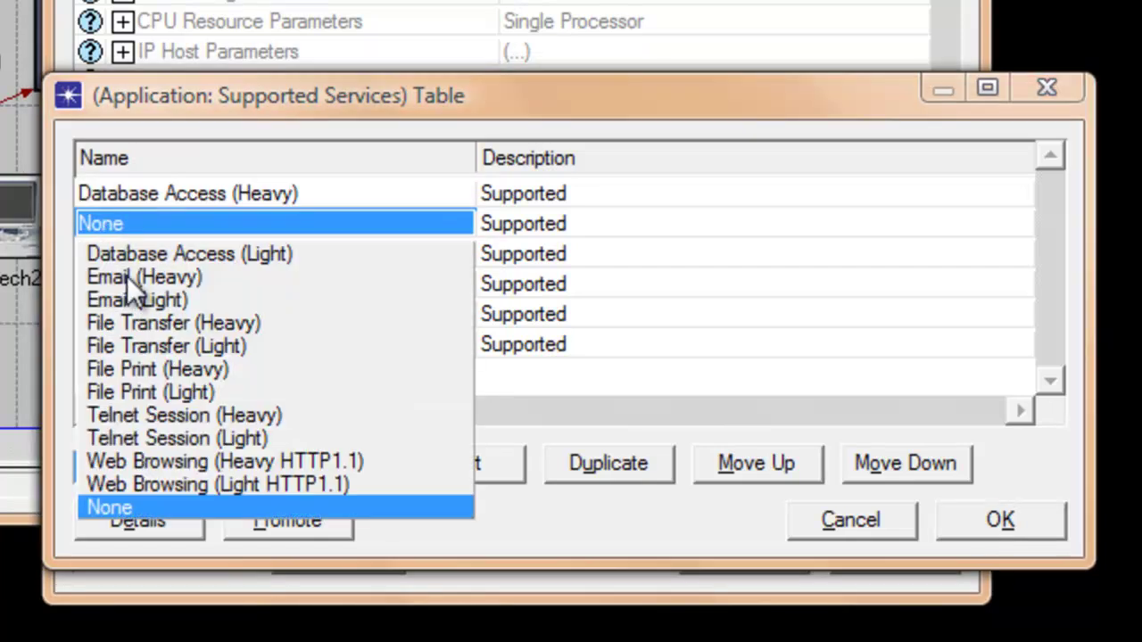
pyautogui.click(208, 250)
pyautogui.click(115, 253)
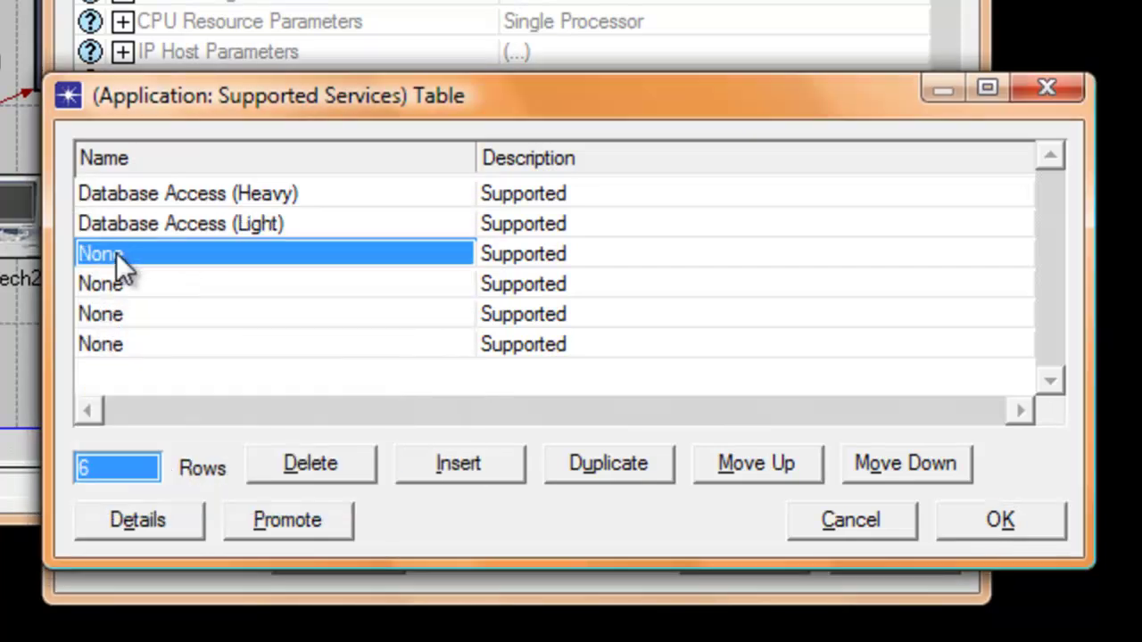
pyautogui.click(116, 253)
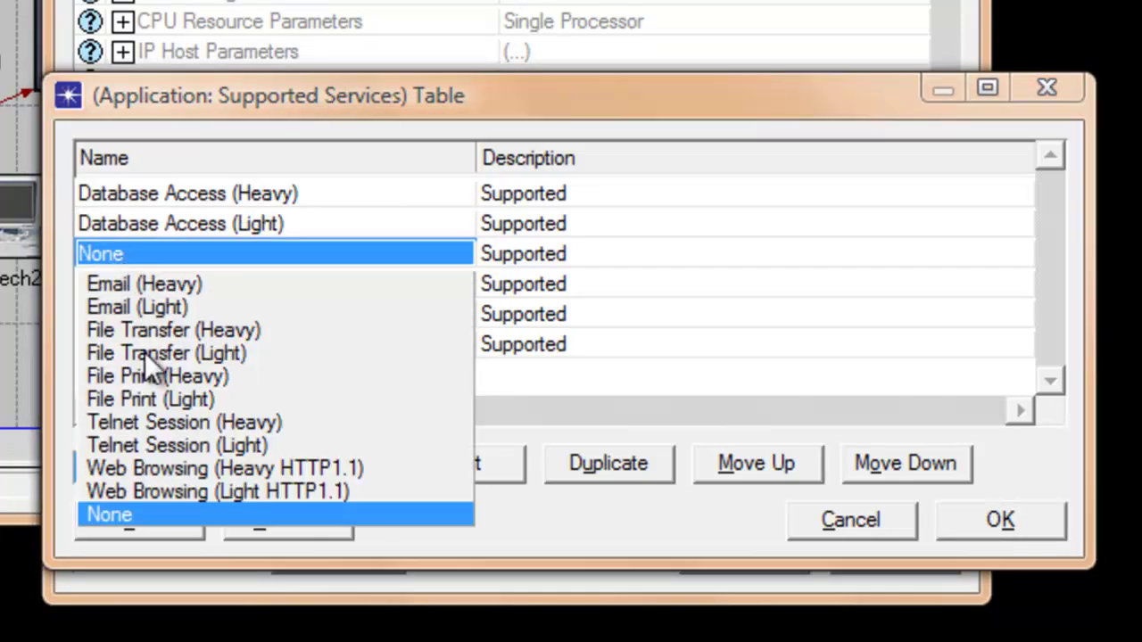
pyautogui.click(121, 286)
# Step: Fill the remaining rows with Email (Light), Web Browsing (Heavy HTTP1.1) and (Light HTTP1.1), then confirm
pyautogui.click(114, 286)
pyautogui.click(114, 285)
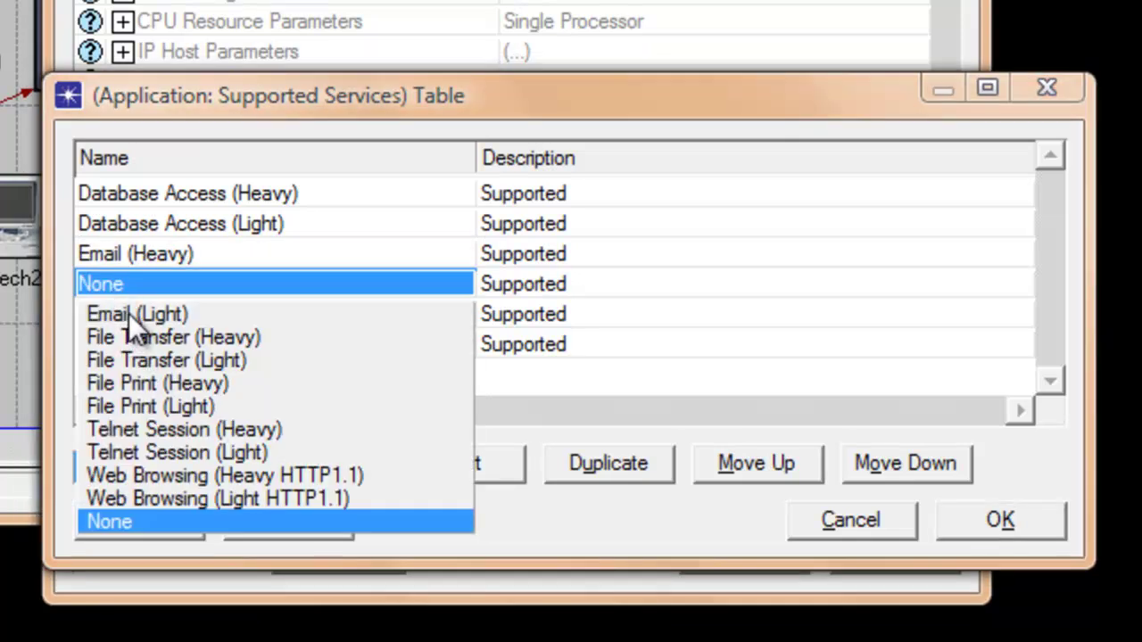
pyautogui.click(128, 313)
pyautogui.click(115, 314)
pyautogui.click(111, 313)
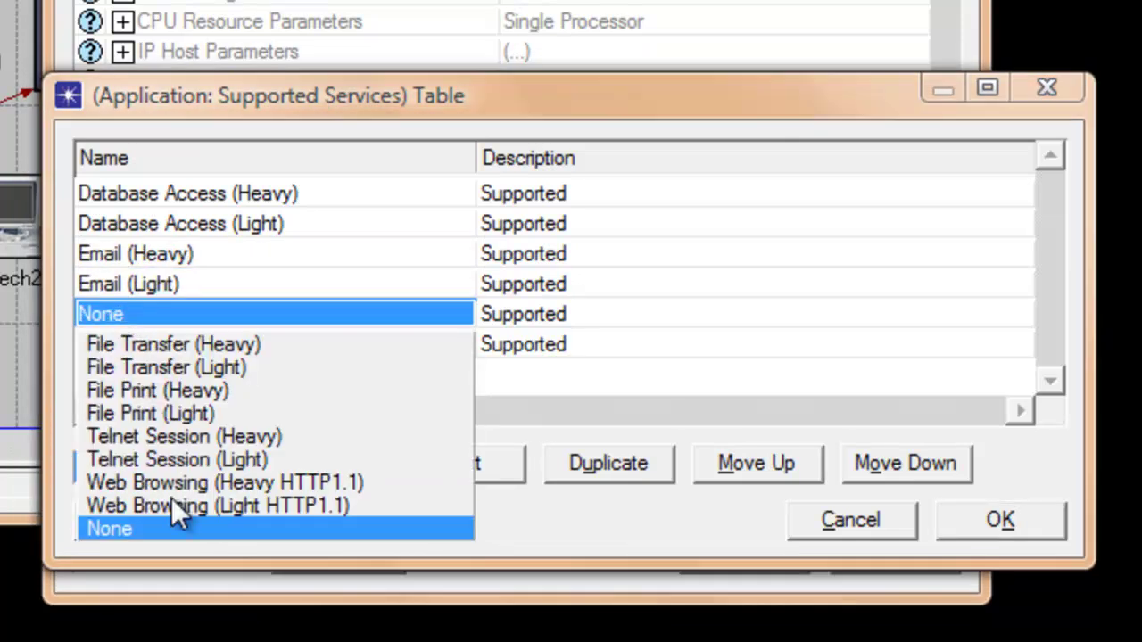
pyautogui.click(178, 487)
pyautogui.click(123, 344)
pyautogui.click(123, 344)
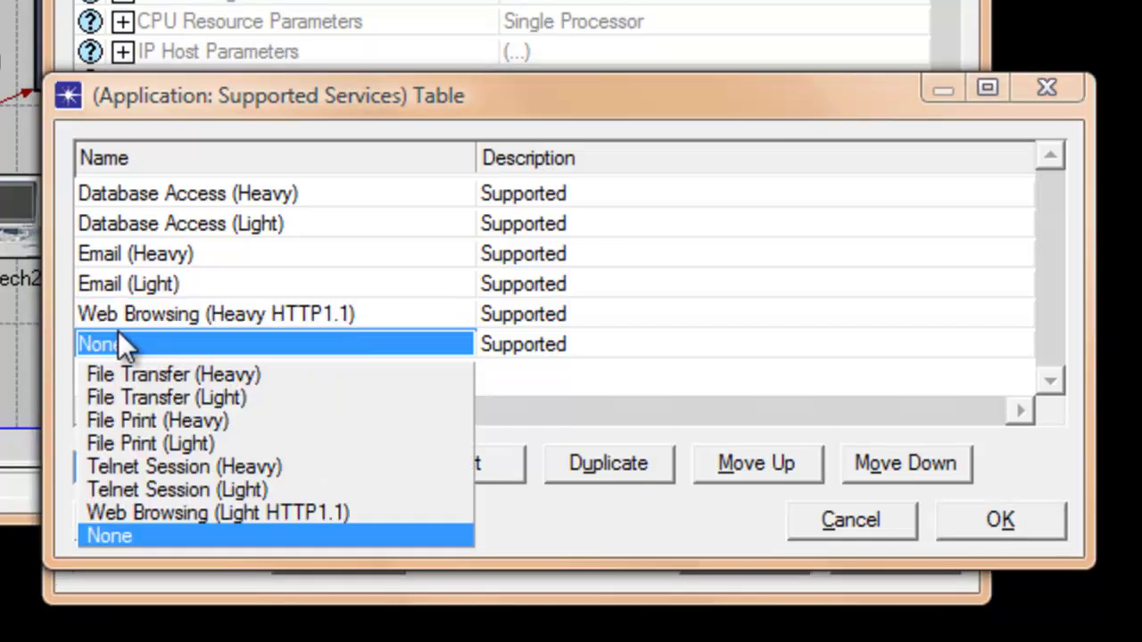
pyautogui.click(203, 513)
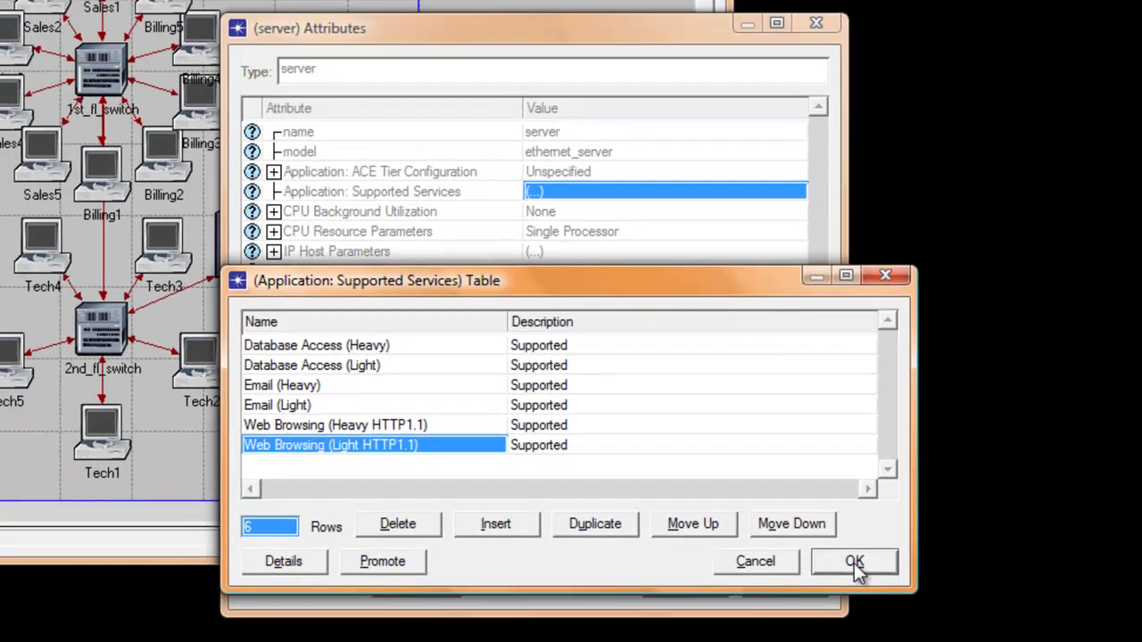
pyautogui.click(999, 522)
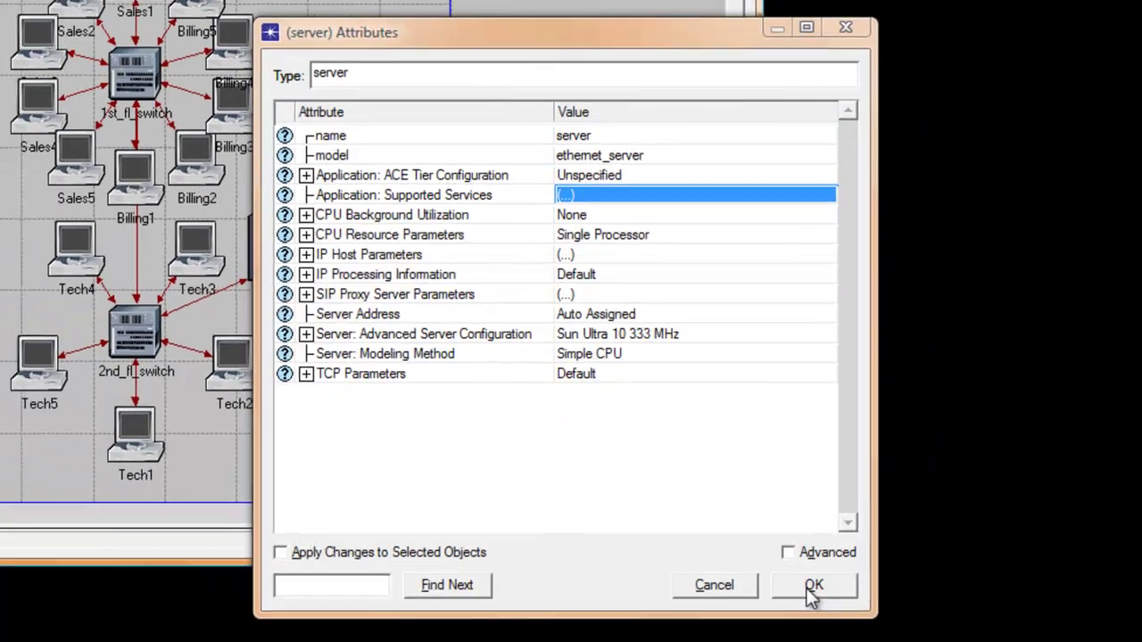
pyautogui.click(812, 587)
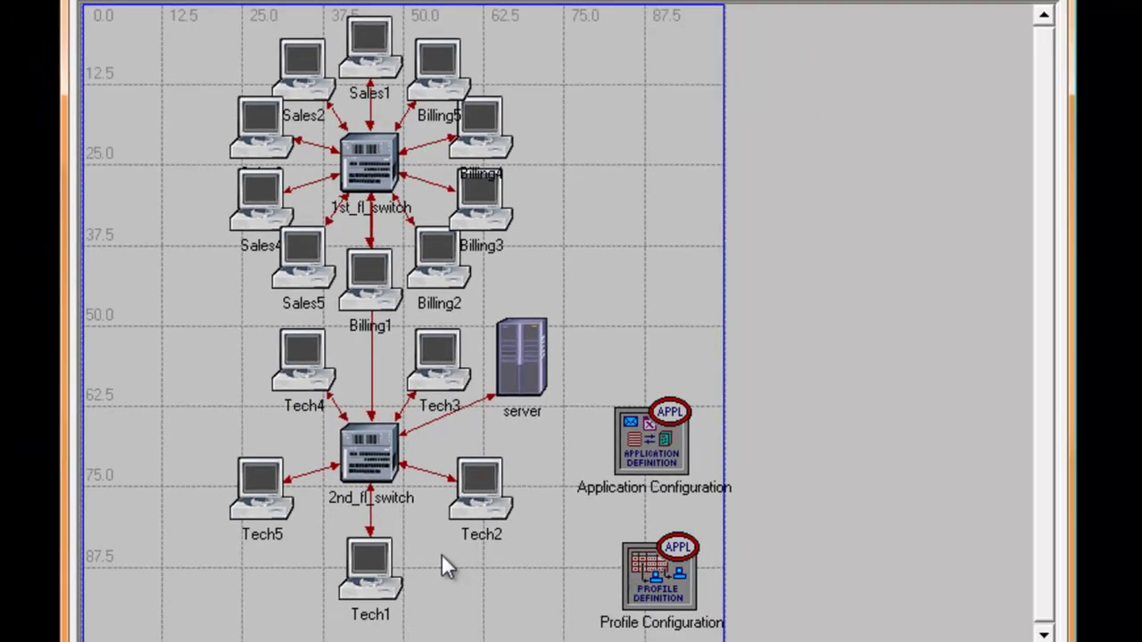
# Step: Edit all 15 workstations together via Edit Similar Nodes, widening Supported Profiles to reach Billing1's cell
pyautogui.rightClick(471, 496)
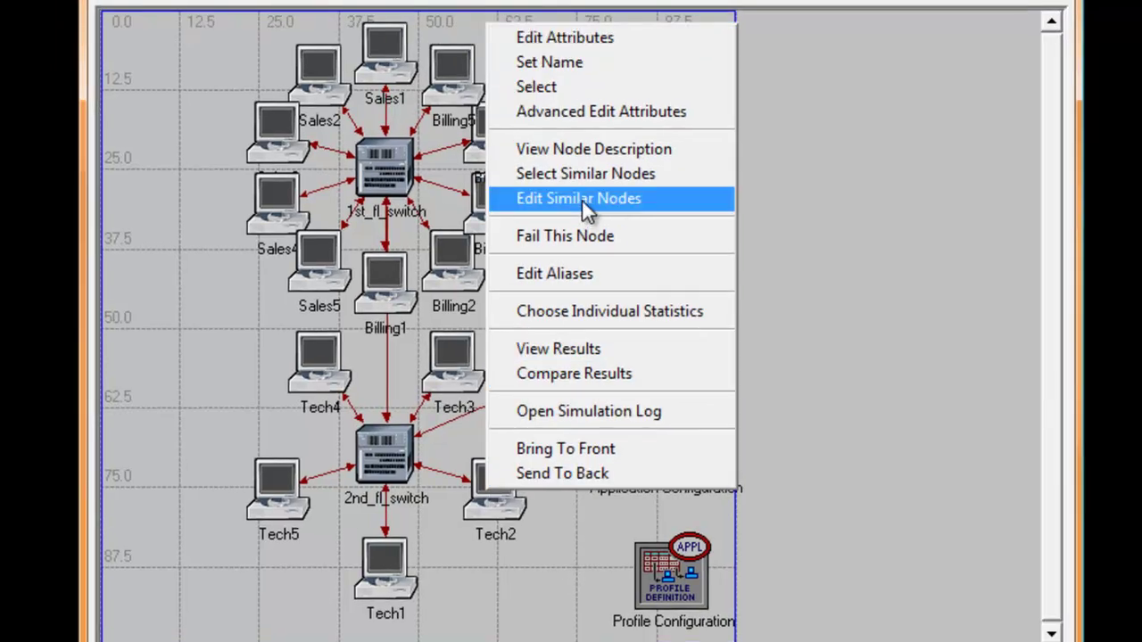
pyautogui.click(582, 199)
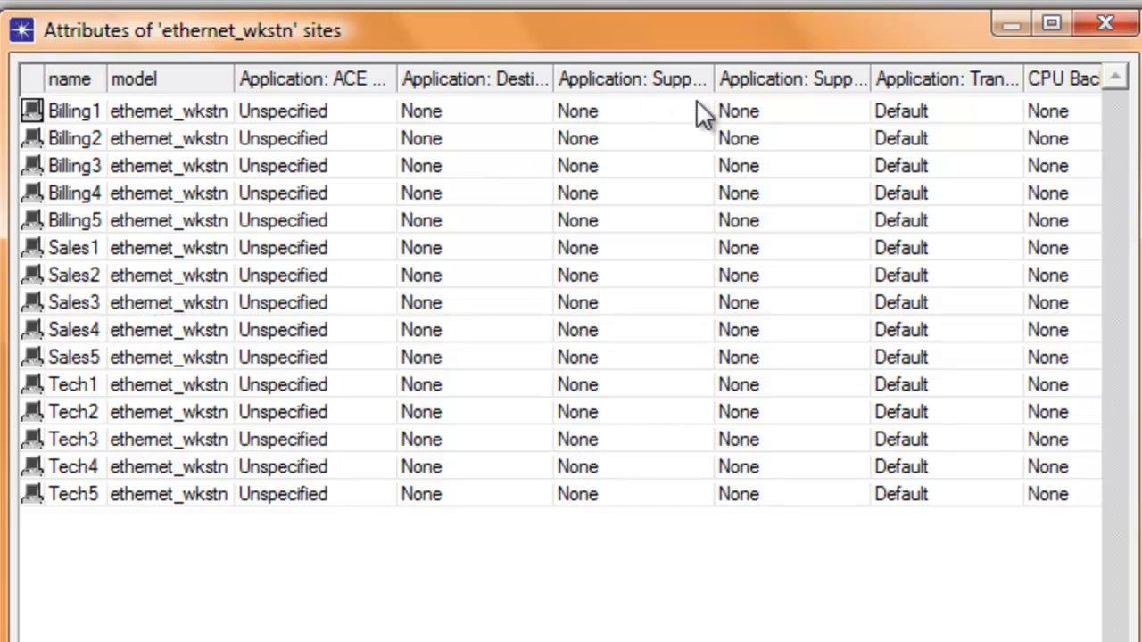
pyautogui.moveTo(716, 71); pyautogui.dragTo(803, 71)
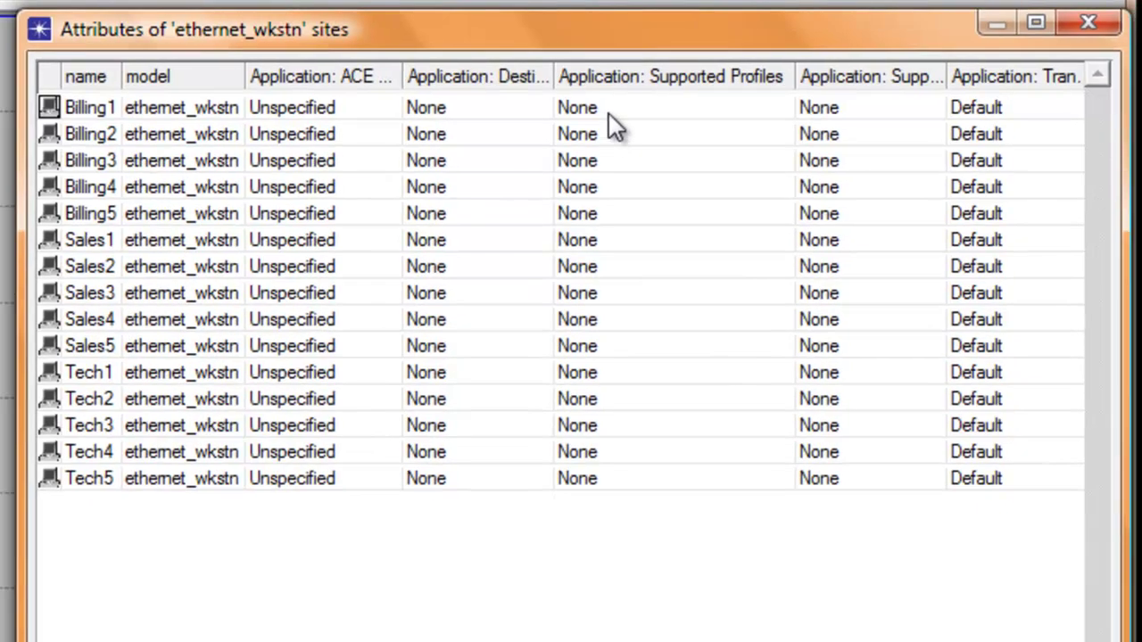
pyautogui.click(608, 114)
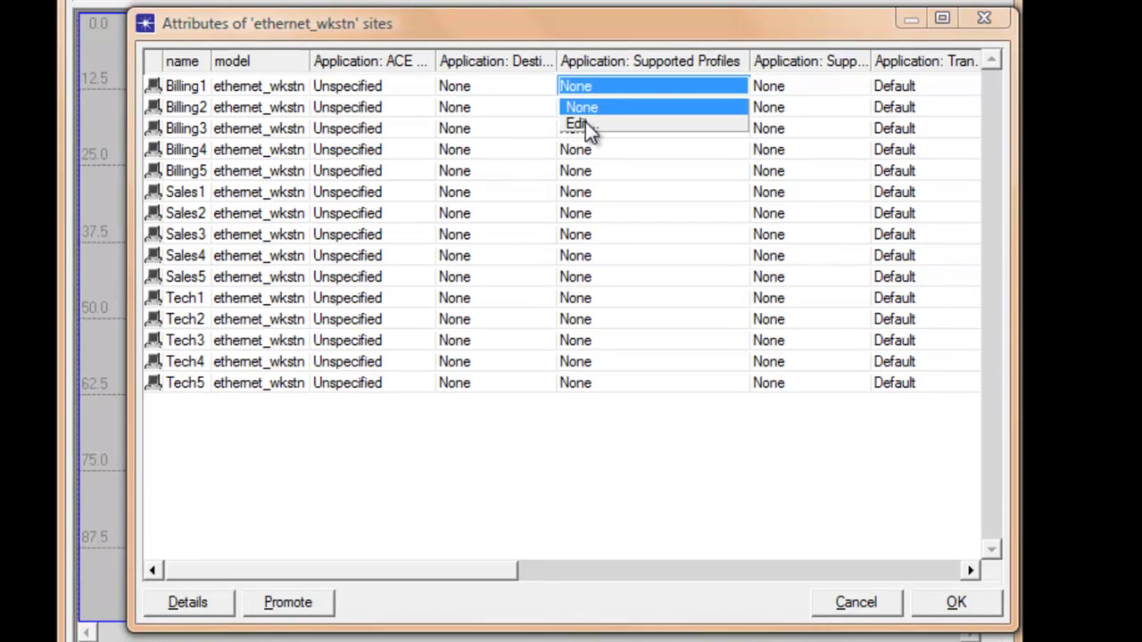
# Step: Give Billing1's Supported Profiles table one row set to Billing Profile
pyautogui.click(578, 125)
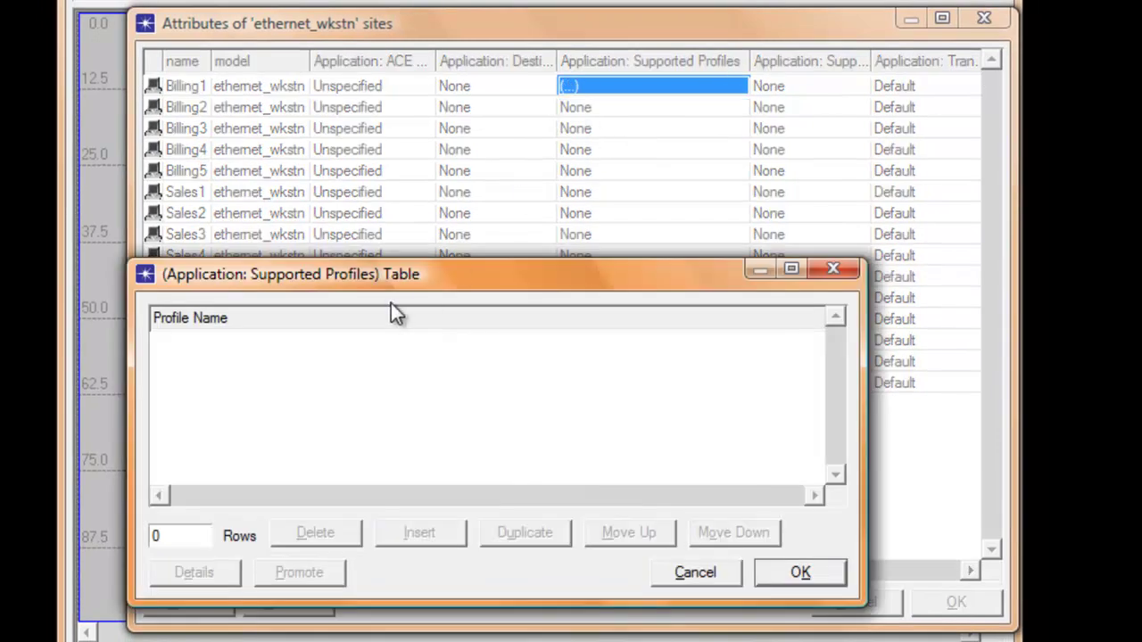
pyautogui.moveTo(402, 282); pyautogui.dragTo(515, 258)
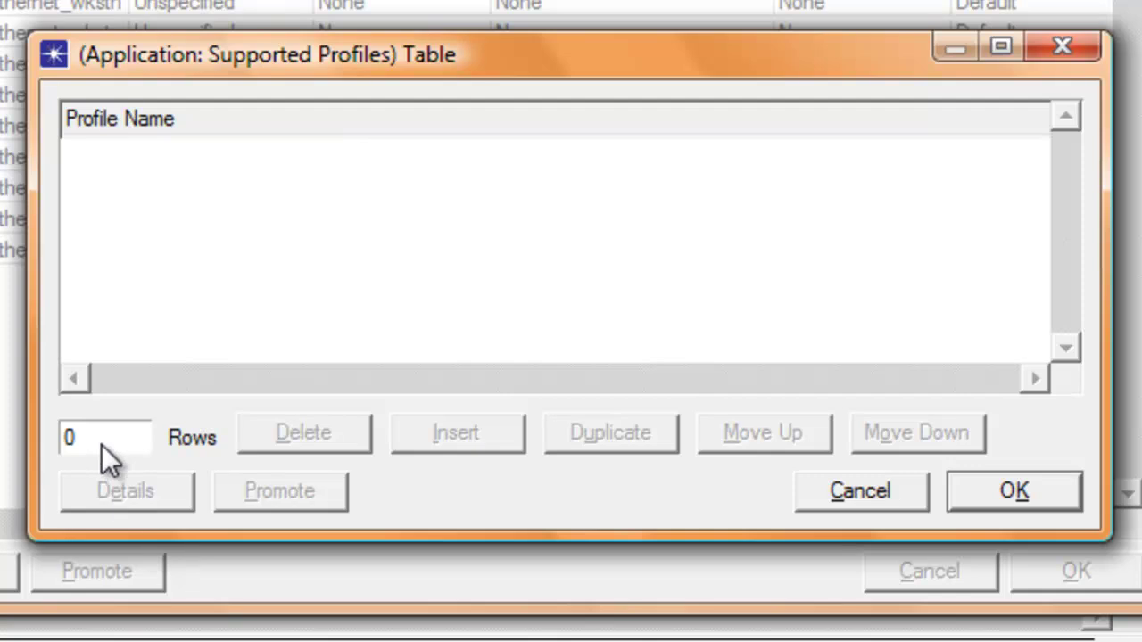
pyautogui.click(101, 445)
pyautogui.click(83, 492)
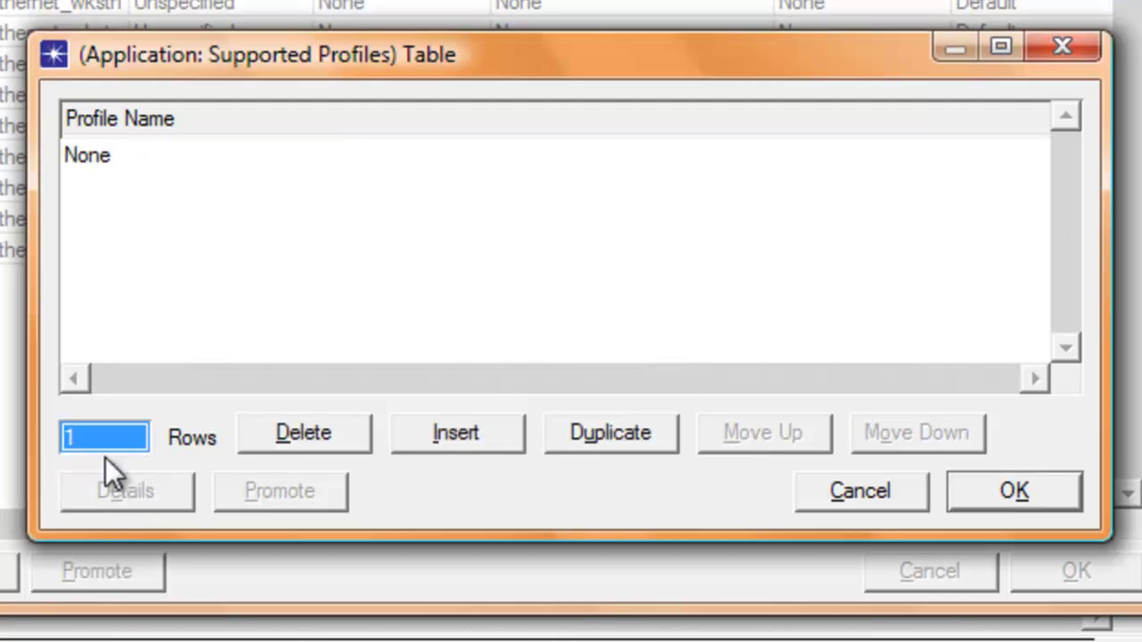
pyautogui.click(88, 156)
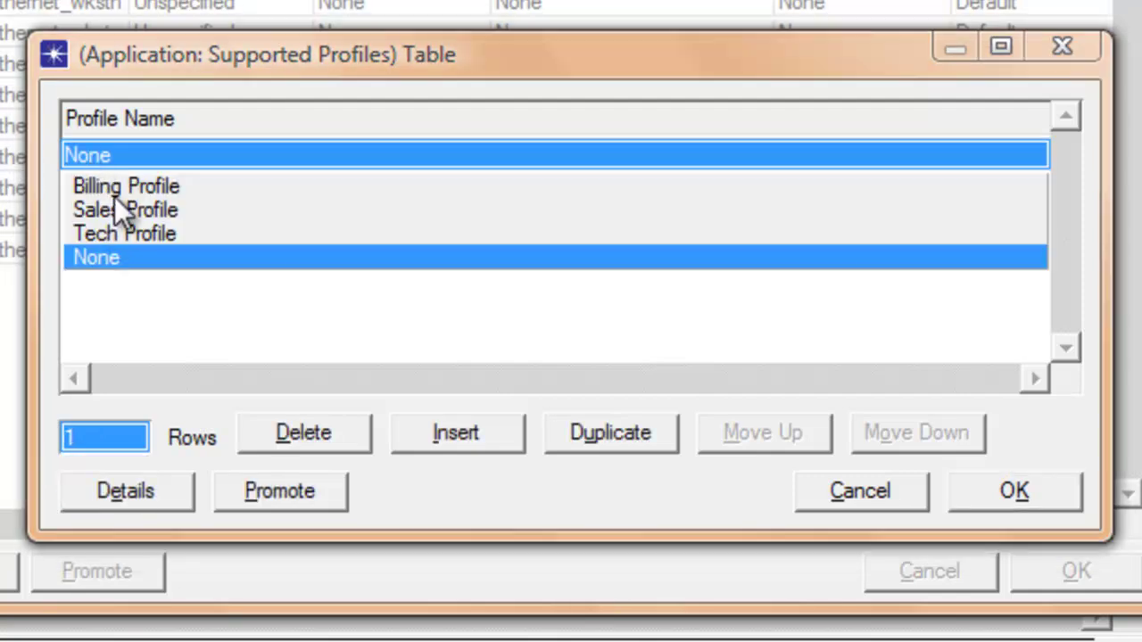
pyautogui.click(120, 187)
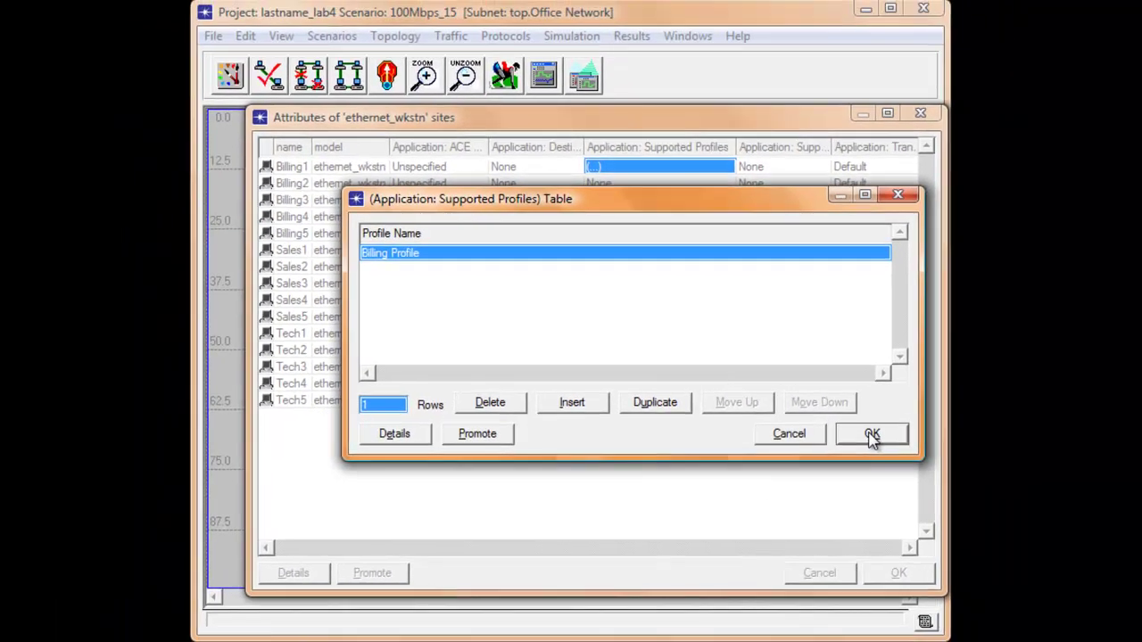
pyautogui.click(922, 426)
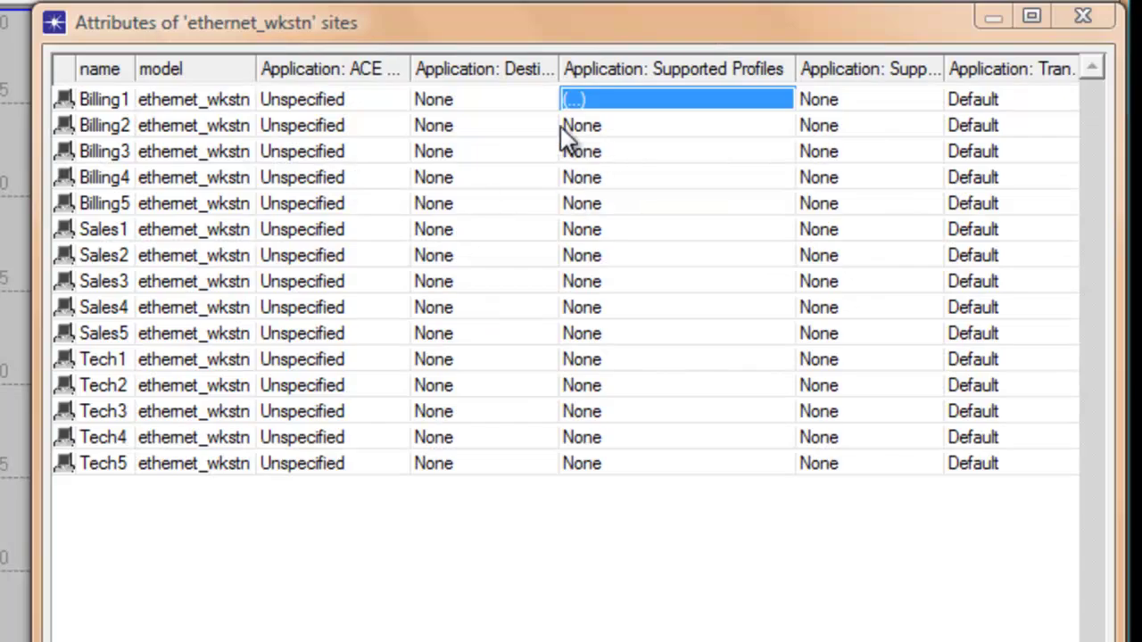
# Step: Assign Billing Profile as the single supported profile for Billing2 and Billing3
pyautogui.click(585, 127)
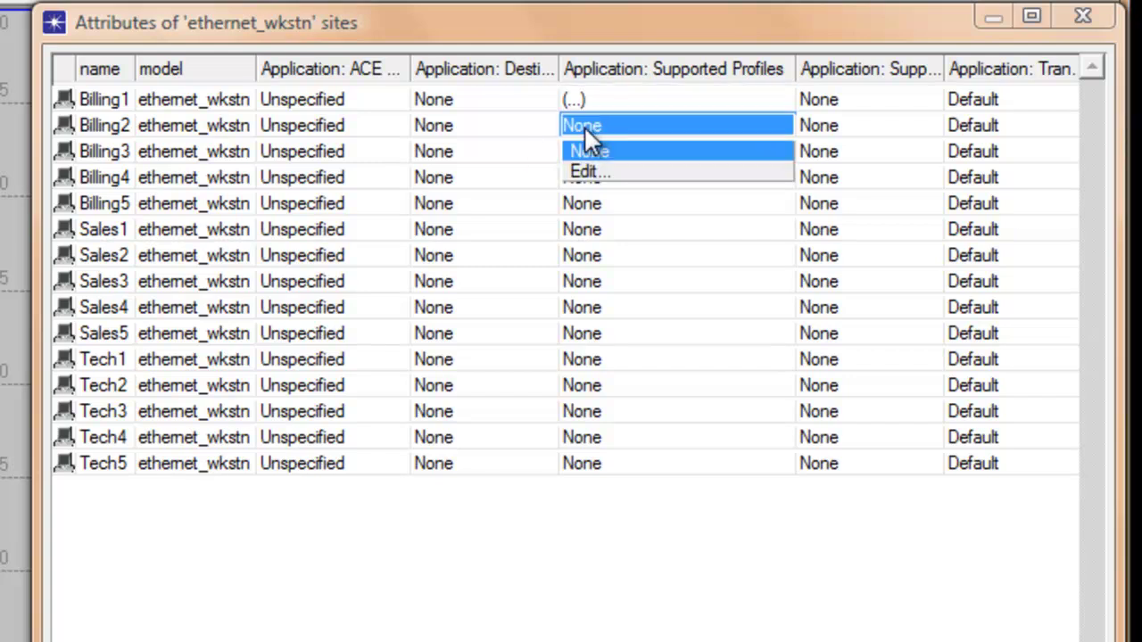
pyautogui.click(581, 170)
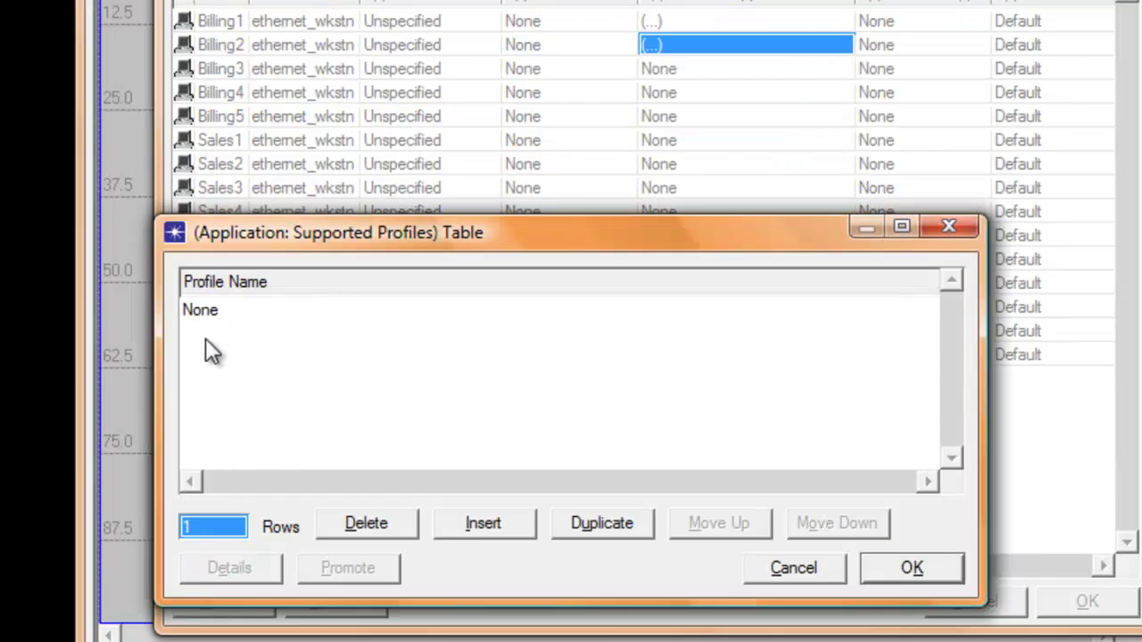
pyautogui.click(204, 312)
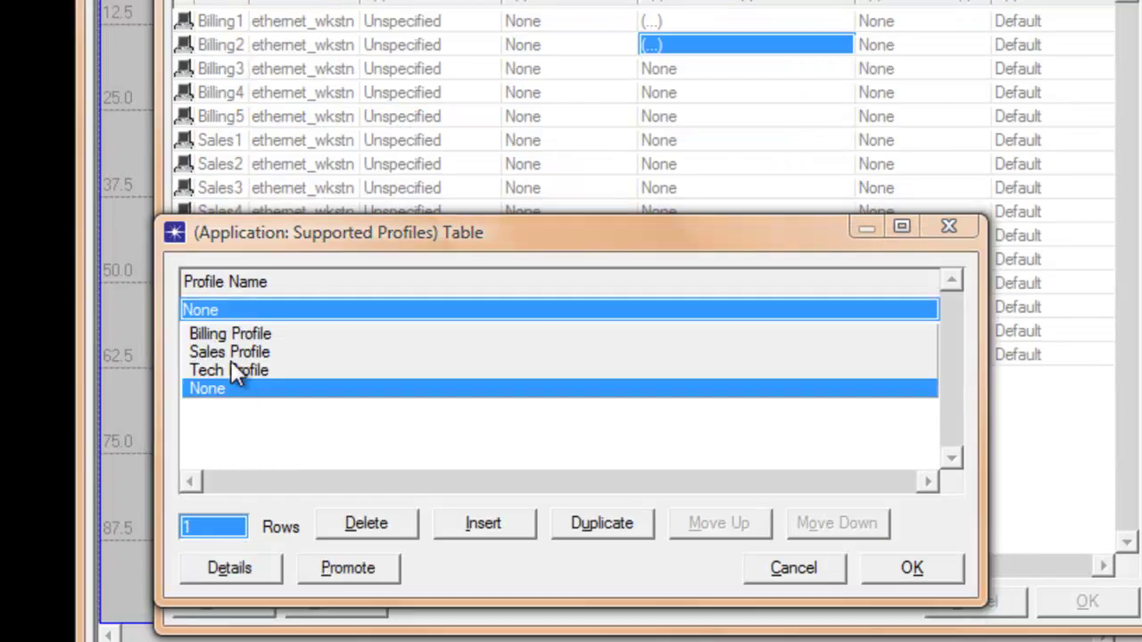
pyautogui.click(224, 333)
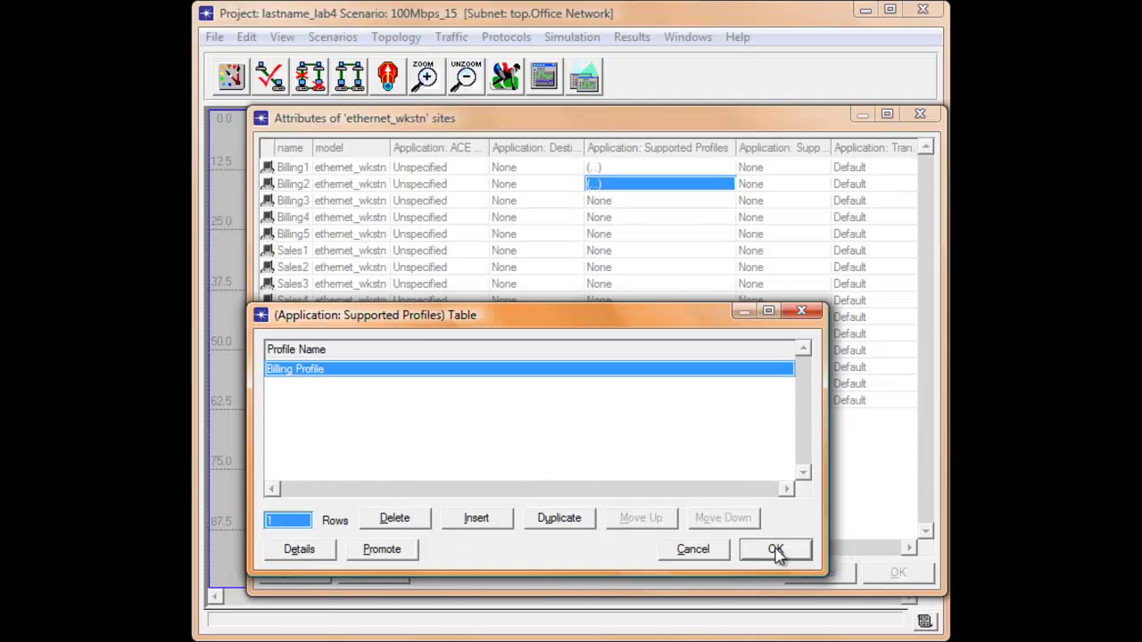
pyautogui.click(908, 571)
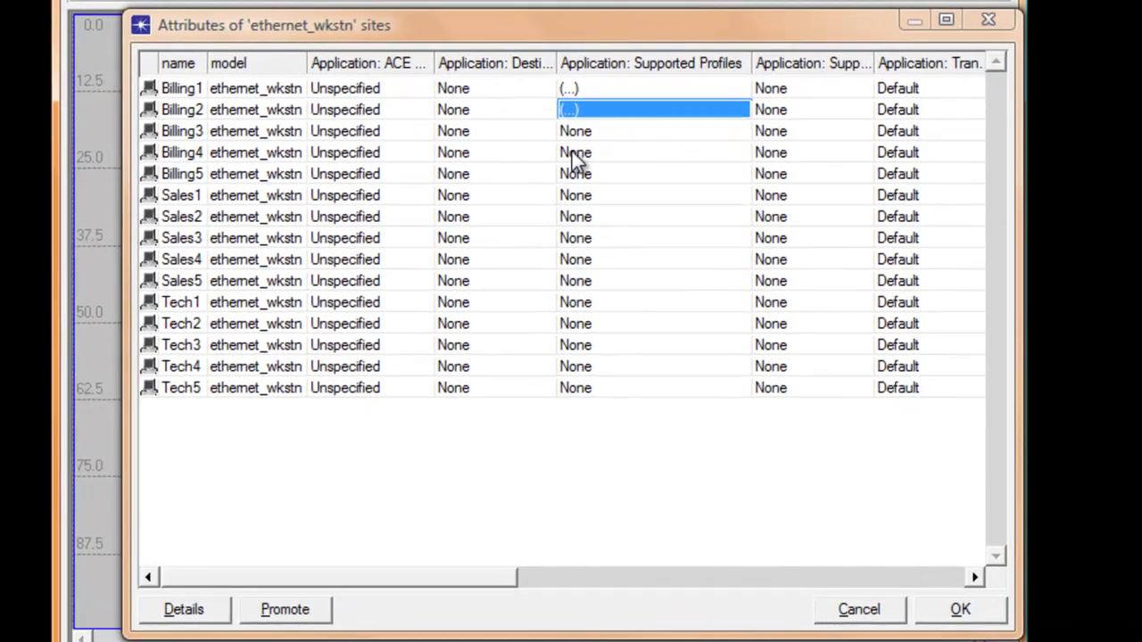
pyautogui.click(594, 174)
pyautogui.click(591, 212)
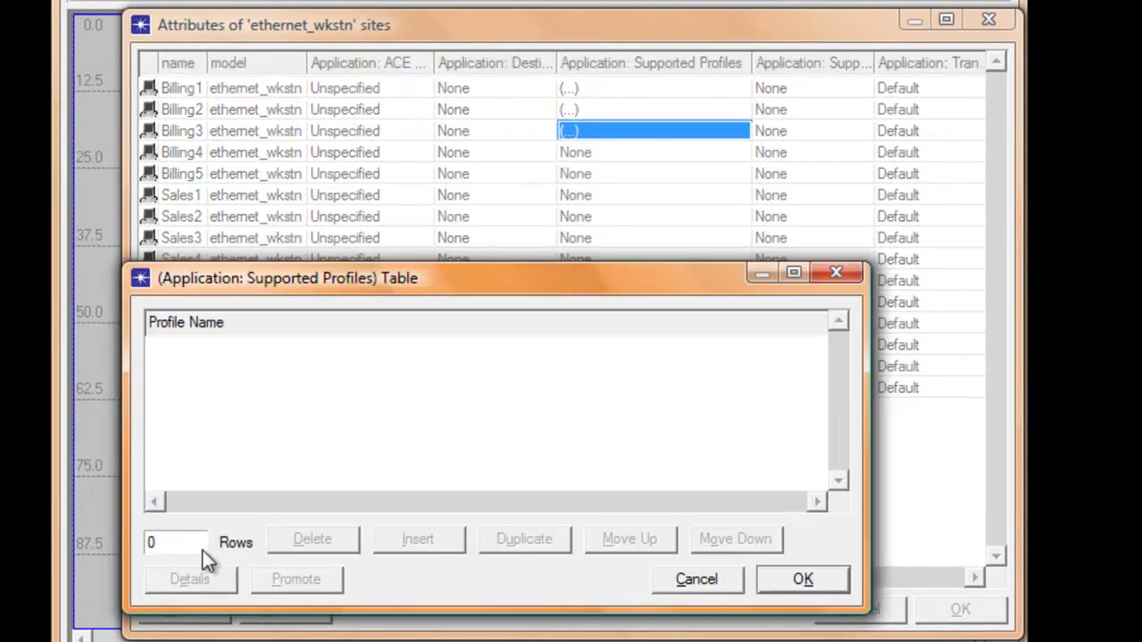
pyautogui.click(154, 541)
pyautogui.click(157, 580)
pyautogui.click(178, 350)
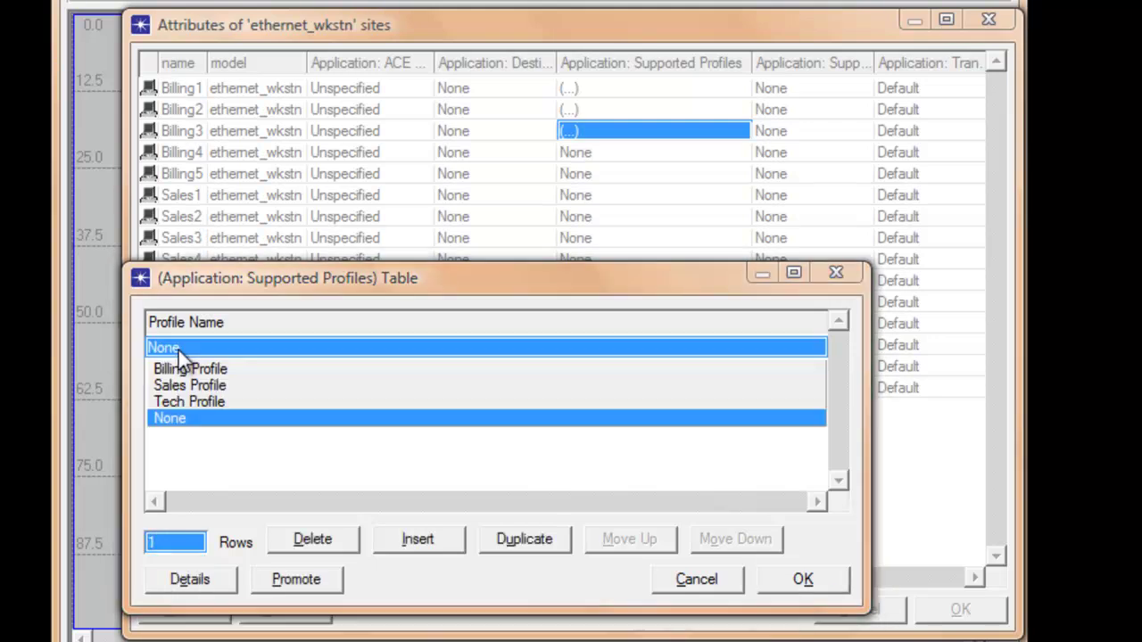
pyautogui.click(198, 368)
pyautogui.click(788, 582)
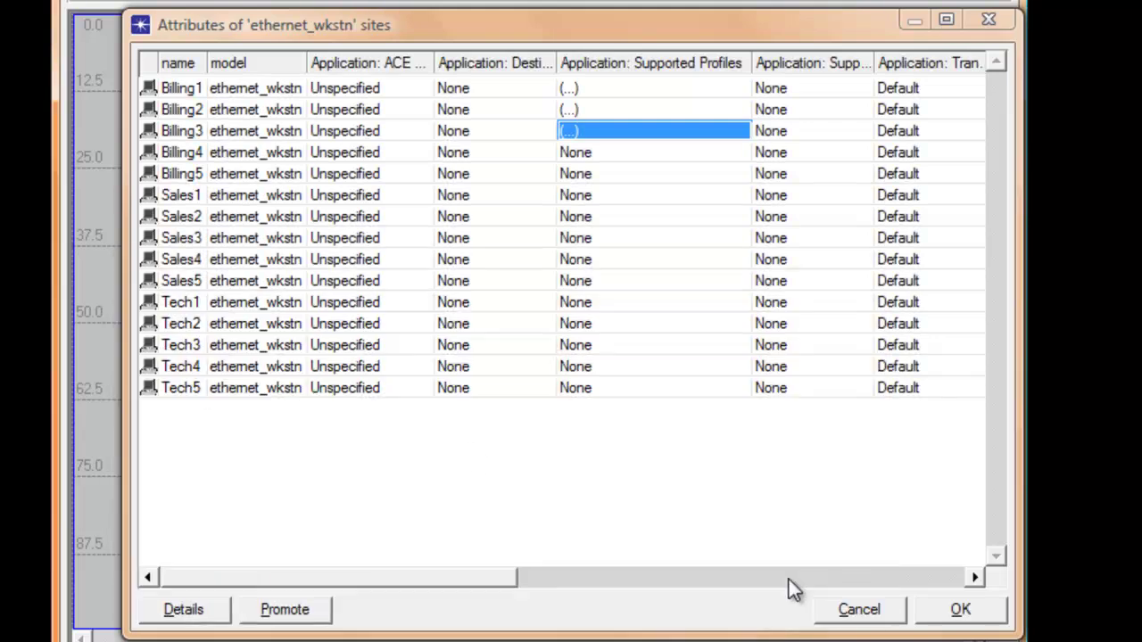
# Step: Assign Billing Profile as the single supported profile for Billing4 and Billing5
pyautogui.click(579, 157)
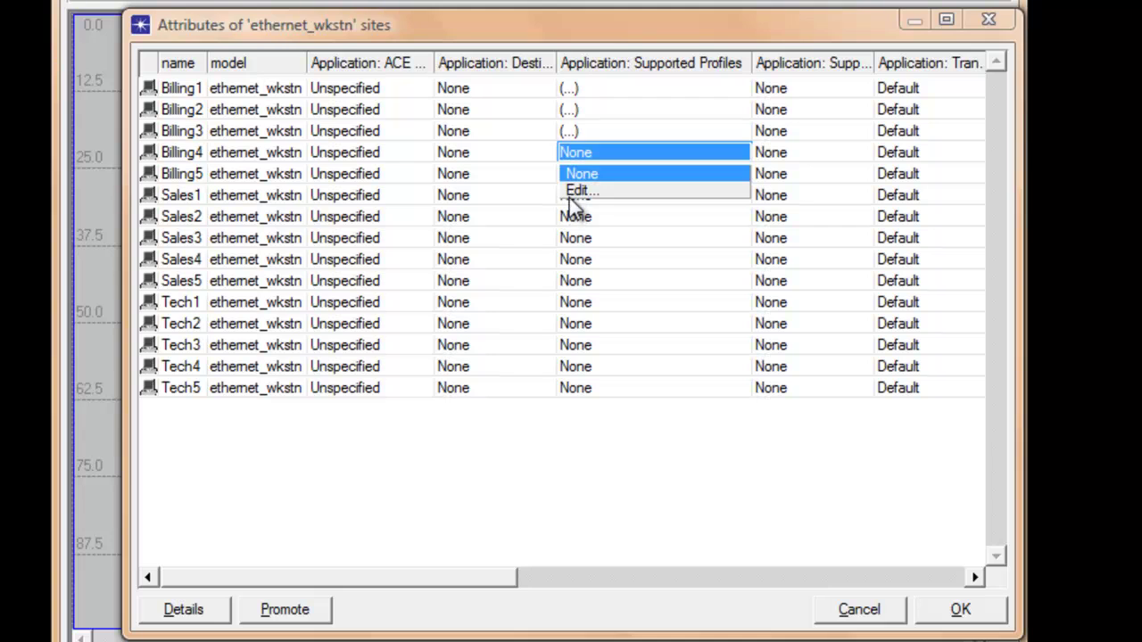
pyautogui.click(575, 189)
pyautogui.click(170, 542)
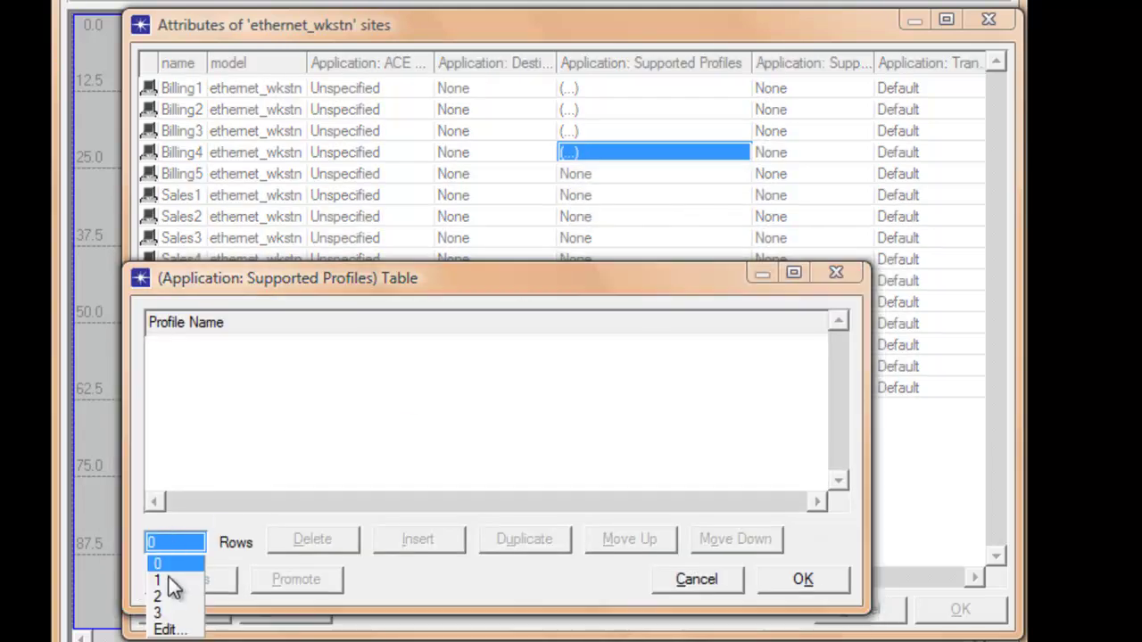
pyautogui.click(163, 579)
pyautogui.click(200, 355)
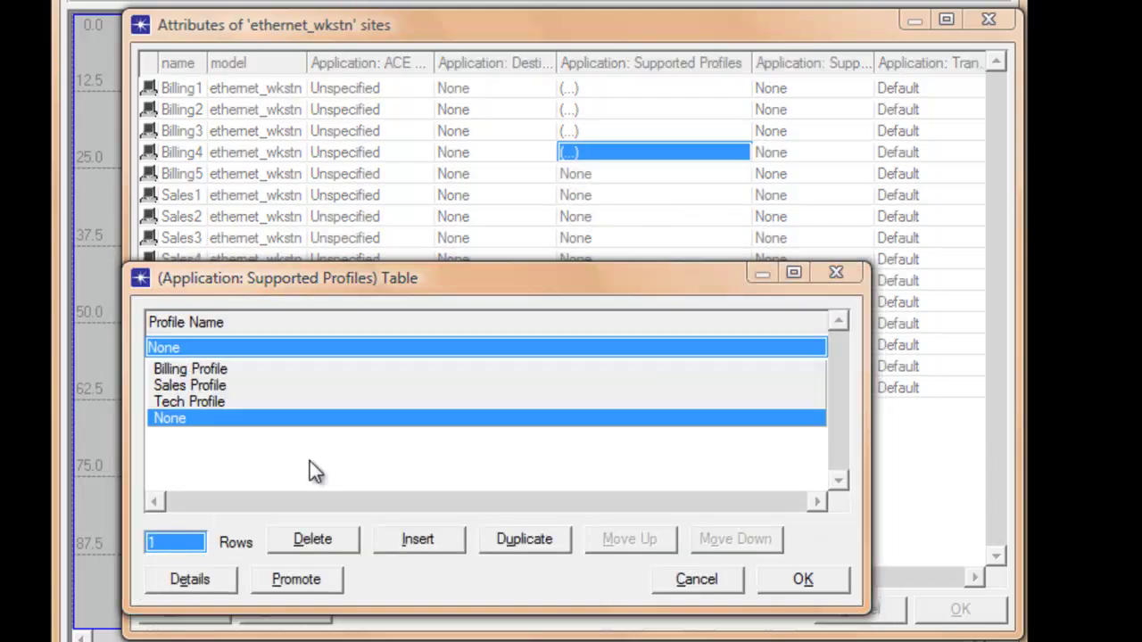
pyautogui.click(189, 369)
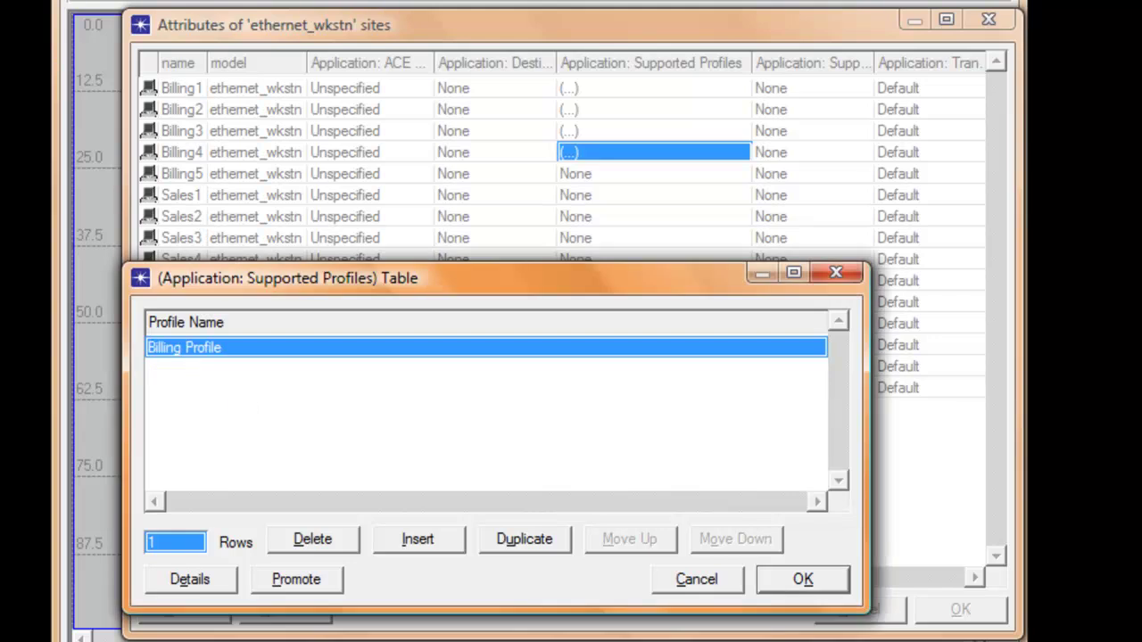
pyautogui.click(788, 584)
pyautogui.click(579, 174)
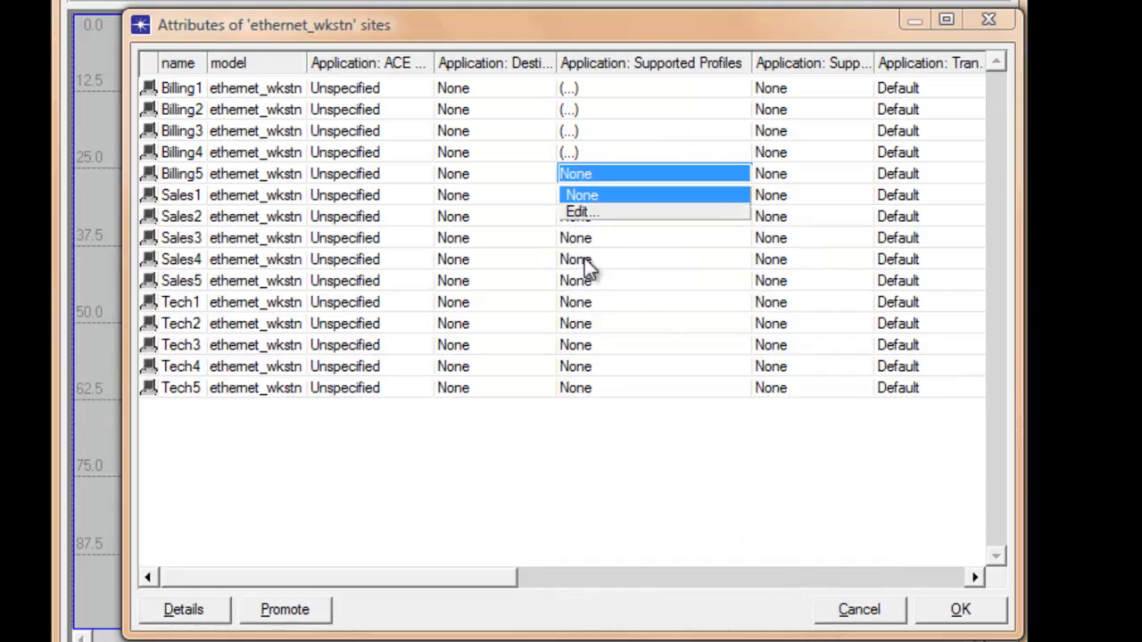
pyautogui.click(578, 214)
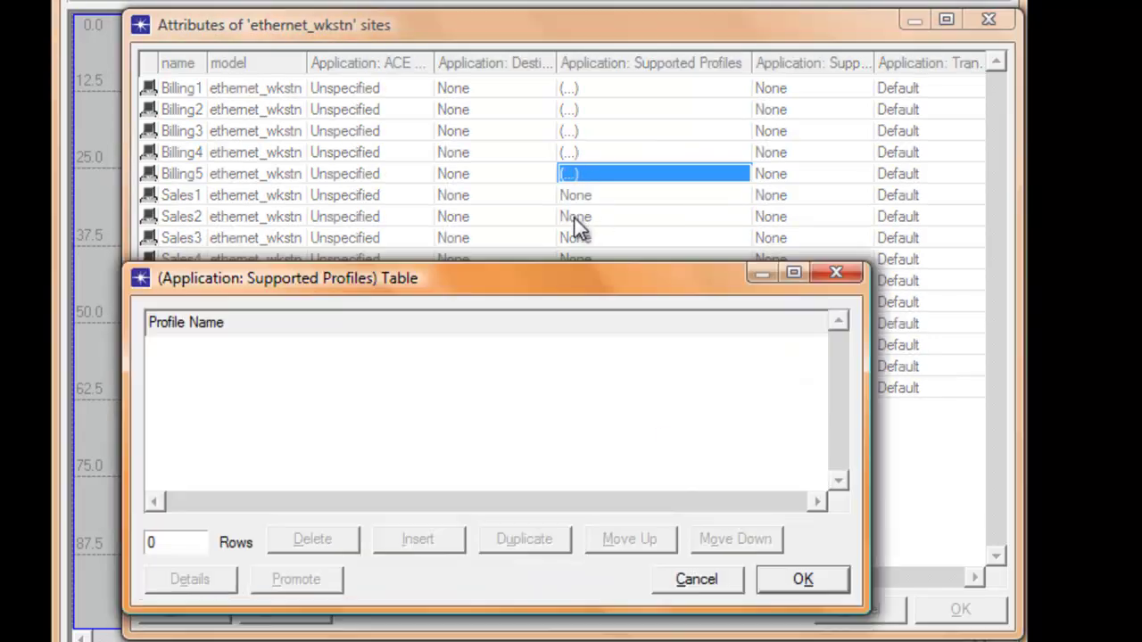
pyautogui.click(167, 546)
pyautogui.click(165, 564)
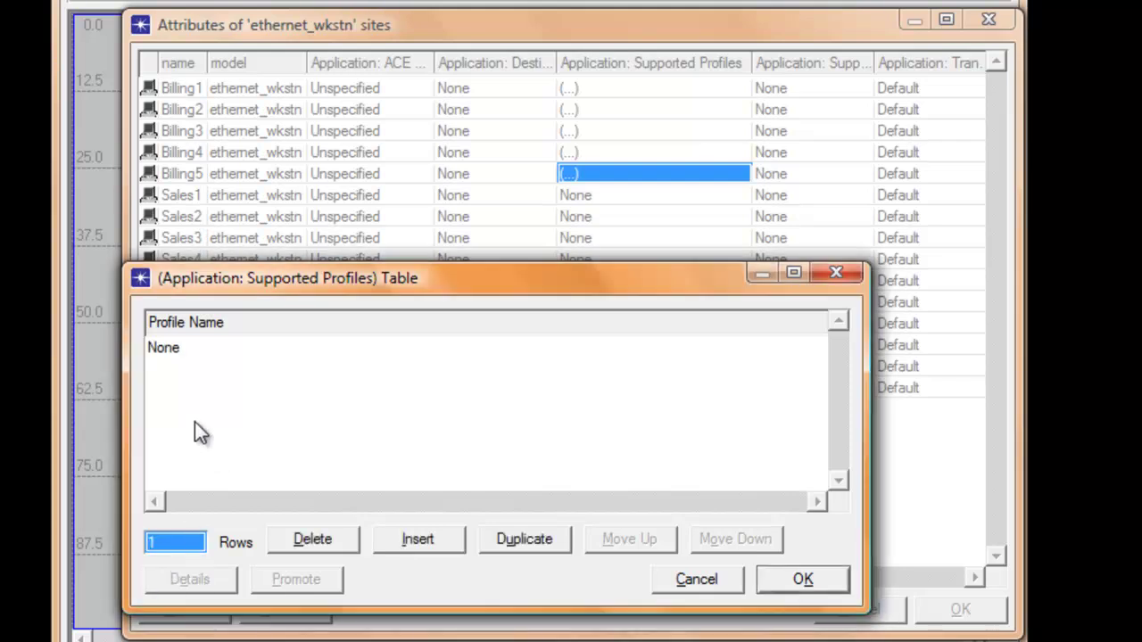
pyautogui.click(175, 352)
pyautogui.click(189, 367)
pyautogui.click(802, 580)
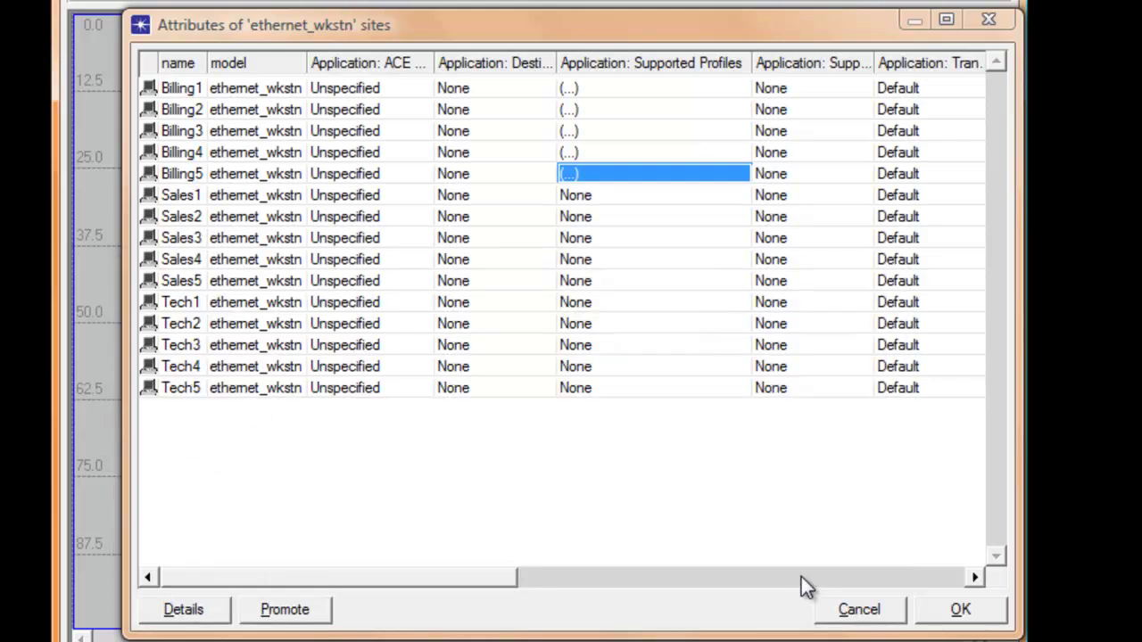
# Step: Set Sales1's Supported Profiles table to Sales Profile
pyautogui.click(193, 194)
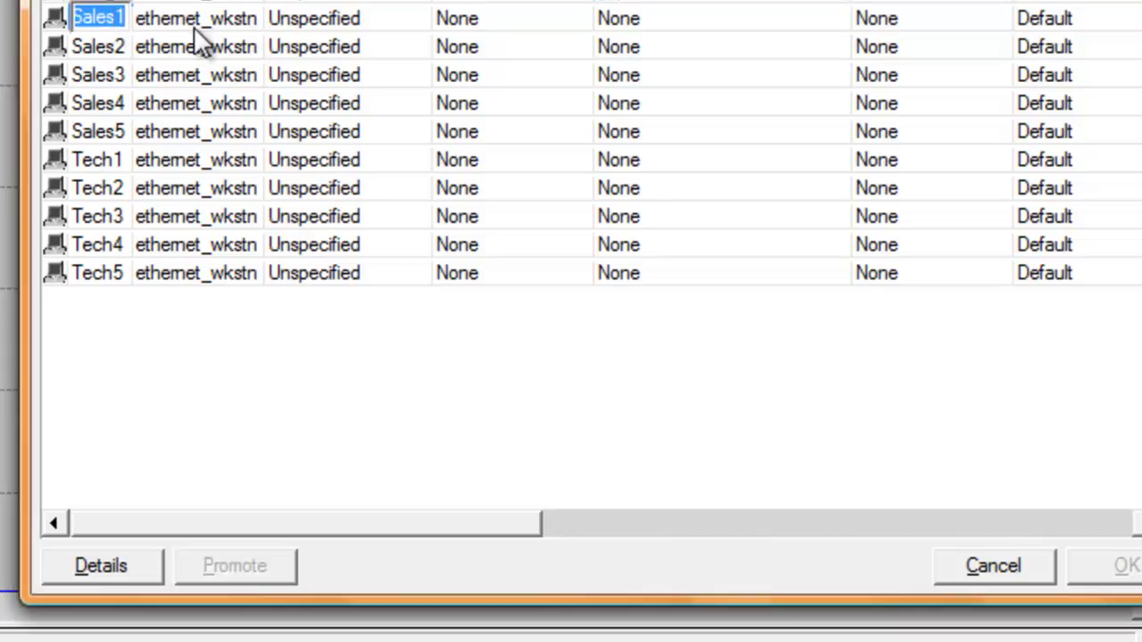
pyautogui.click(624, 25)
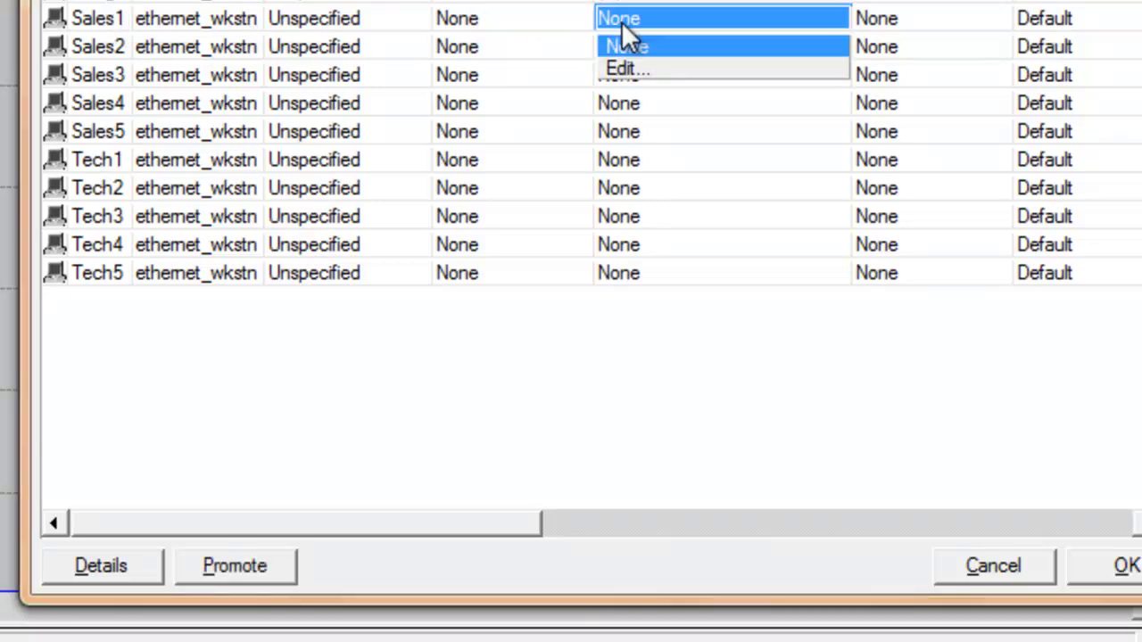
pyautogui.click(627, 70)
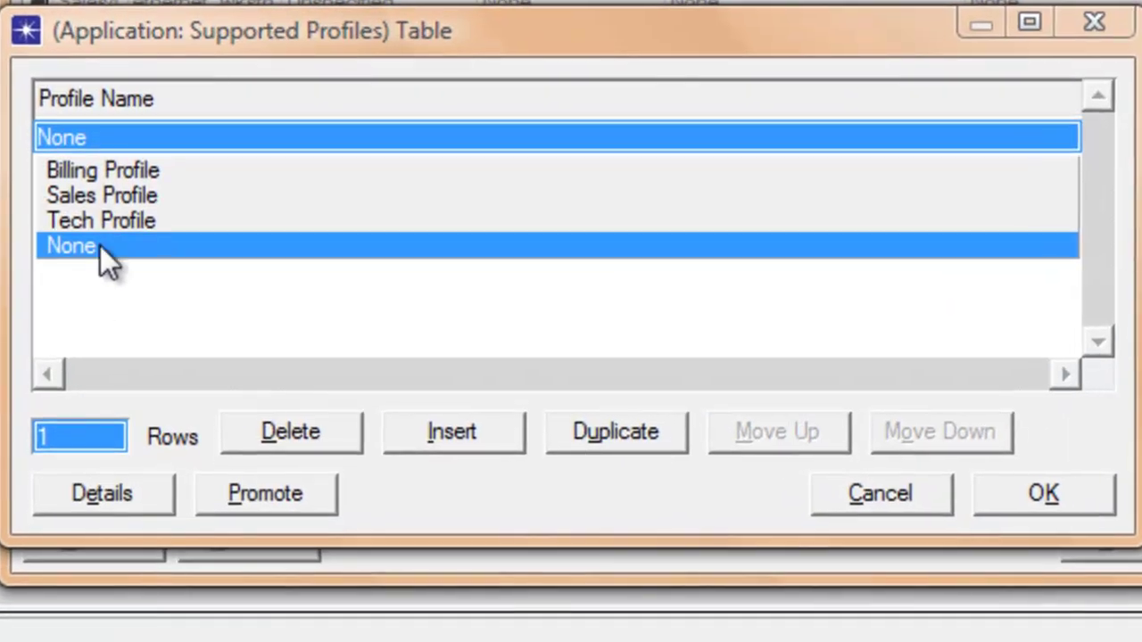
pyautogui.click(96, 195)
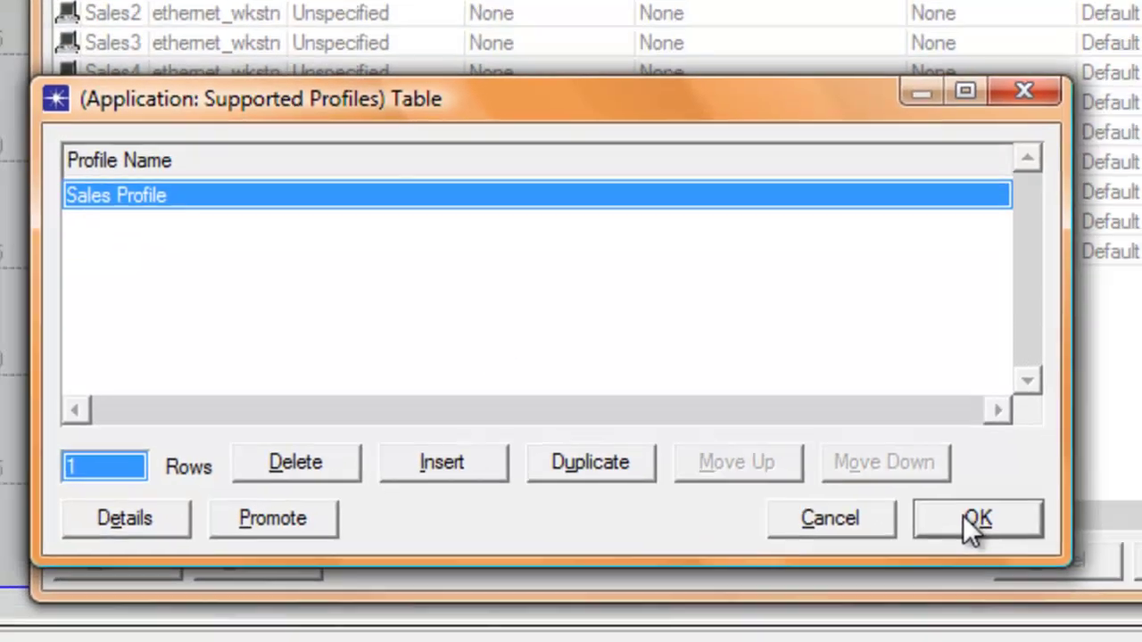
pyautogui.click(1035, 494)
# Step: Give Sales2 and Sales3 one supported-profile row each, set to Sales Profile
pyautogui.click(574, 223)
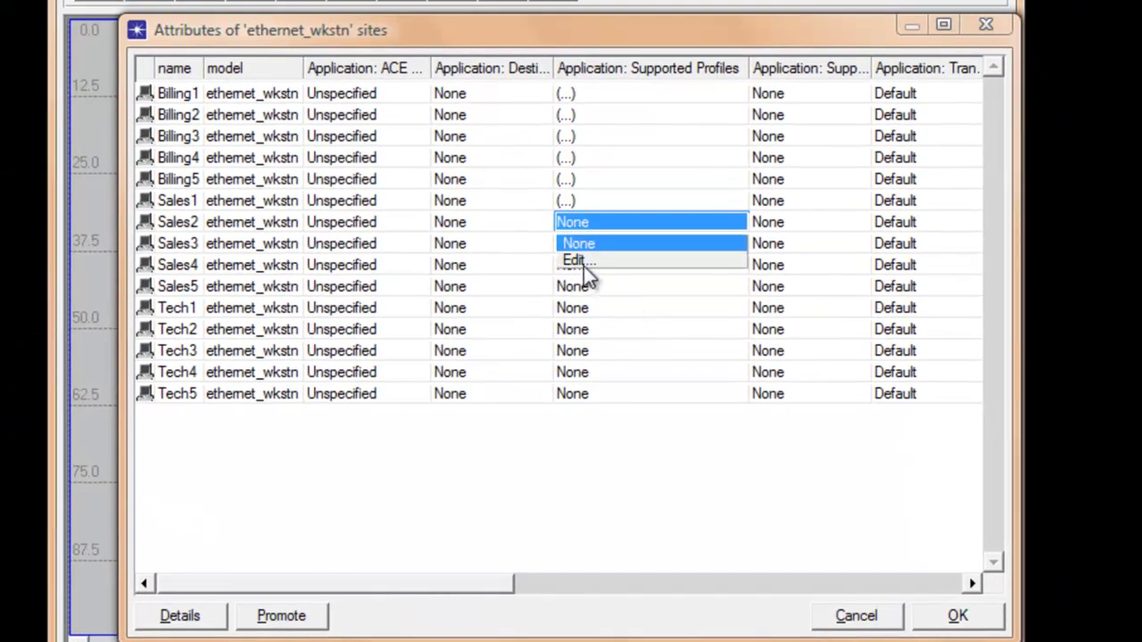
pyautogui.click(583, 264)
pyautogui.click(178, 546)
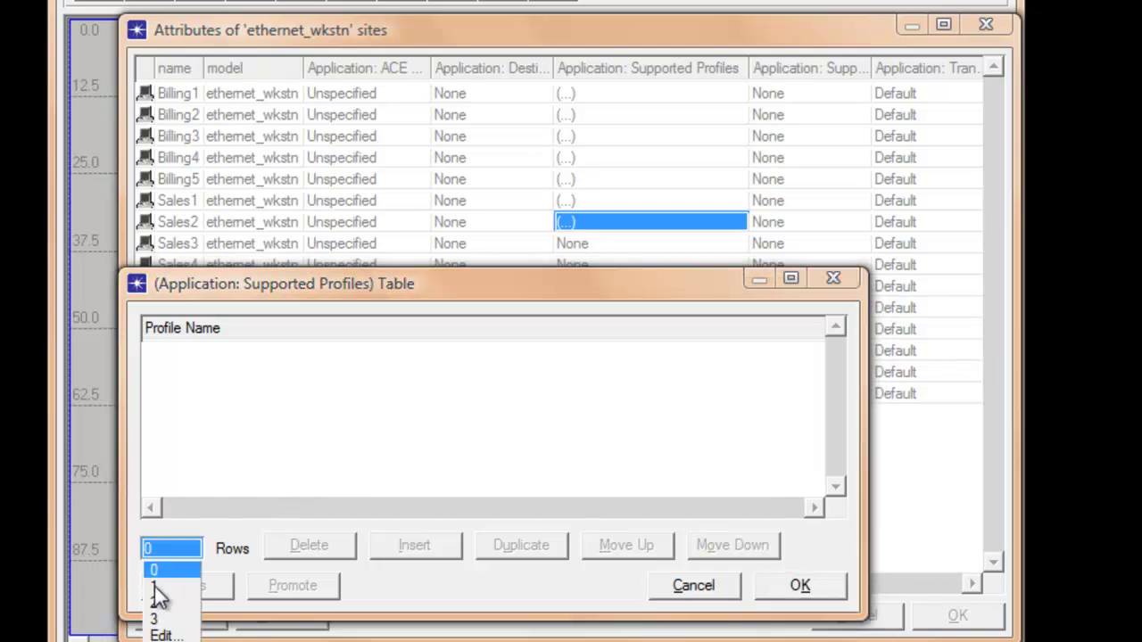
pyautogui.click(154, 589)
pyautogui.click(158, 353)
pyautogui.click(187, 391)
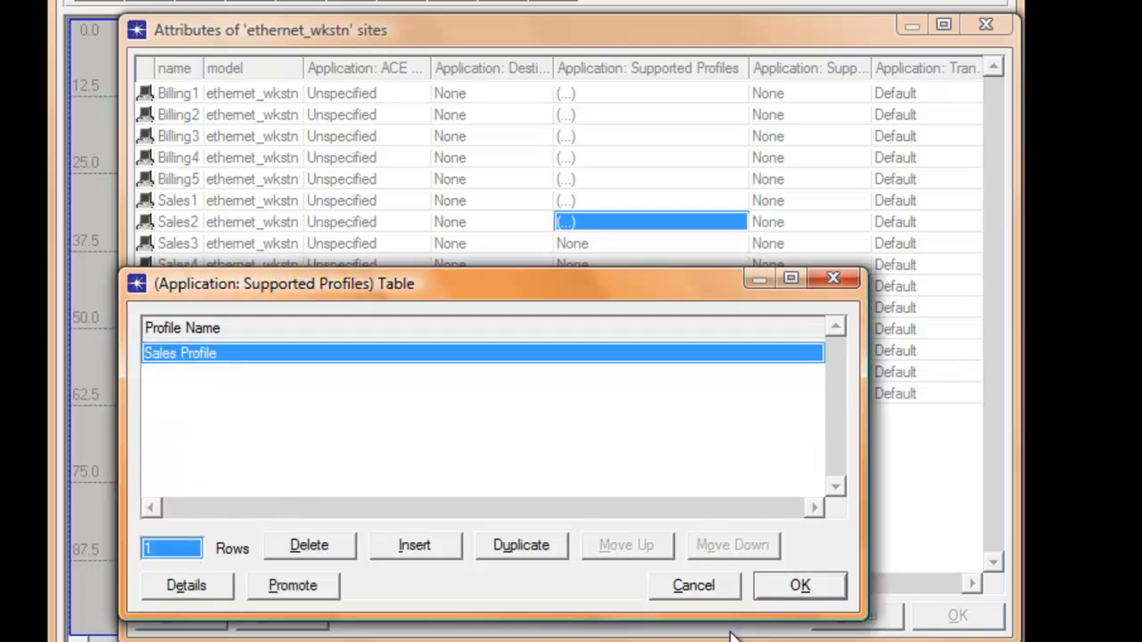
pyautogui.click(799, 585)
pyautogui.click(568, 245)
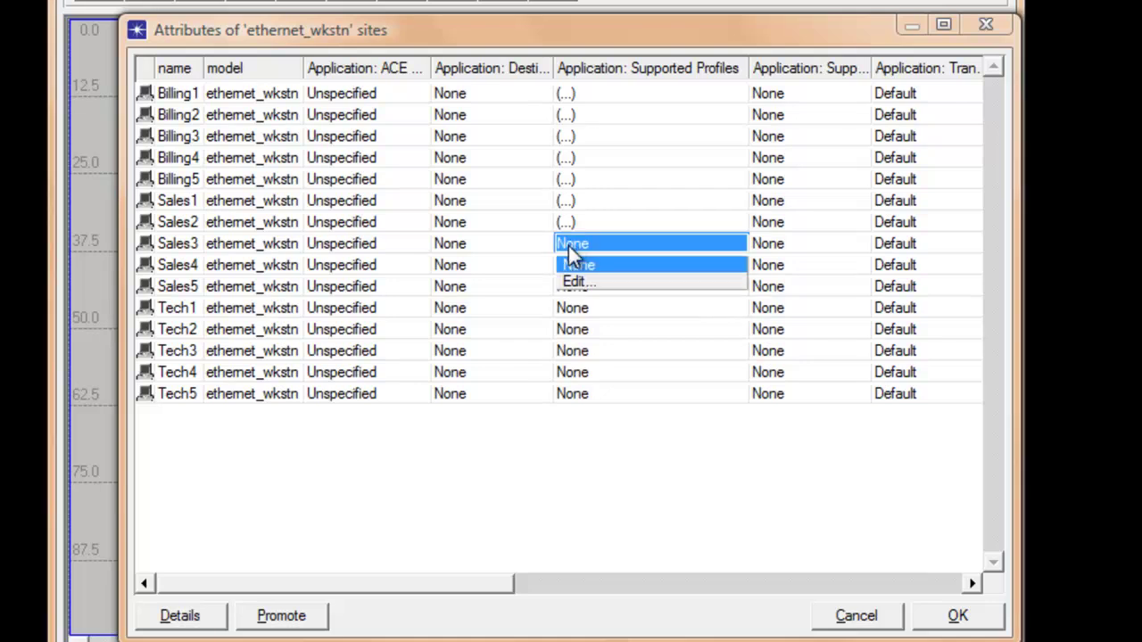
pyautogui.click(571, 281)
pyautogui.click(184, 549)
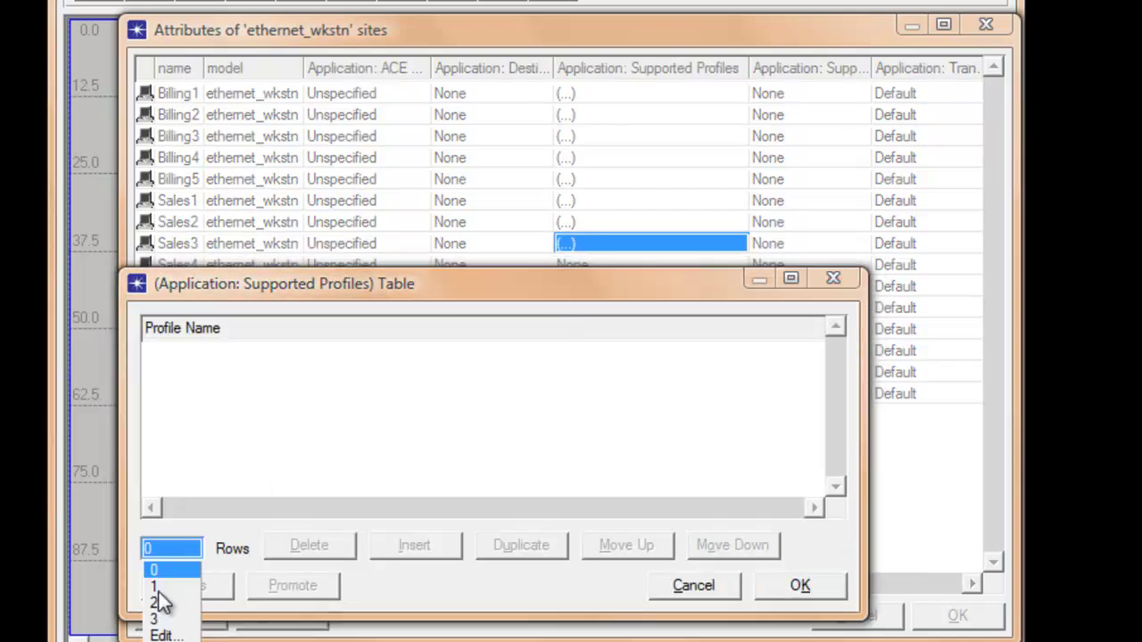
pyautogui.click(152, 593)
pyautogui.click(164, 353)
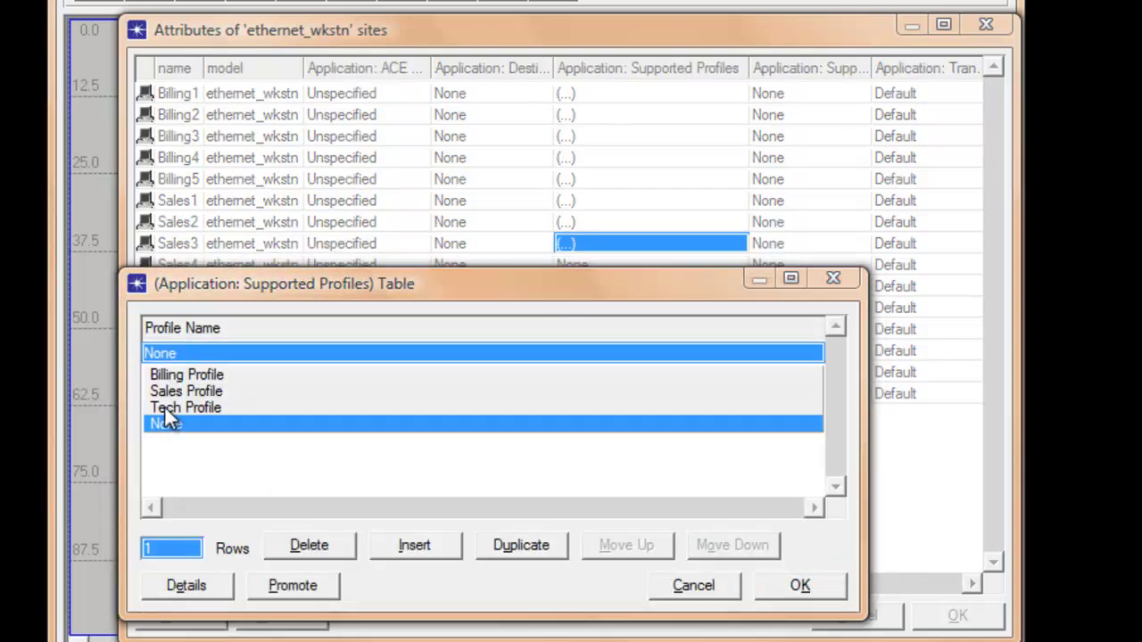
pyautogui.click(168, 392)
pyautogui.click(769, 585)
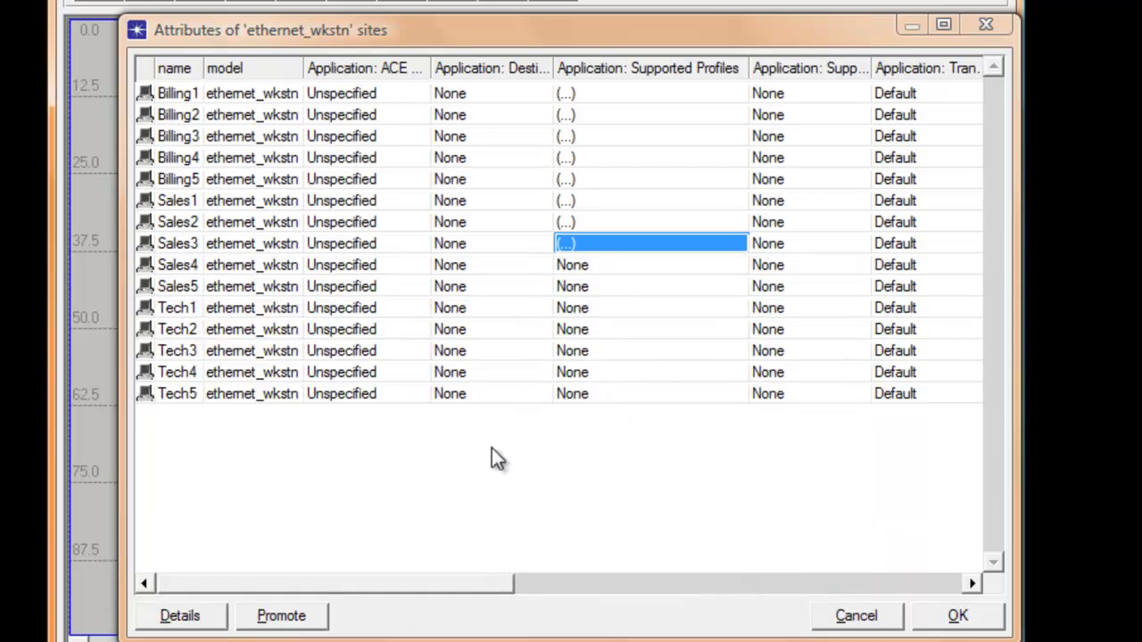
# Step: Give Sales4 and Sales5 one supported-profile row each, set to Sales Profile
pyautogui.click(575, 265)
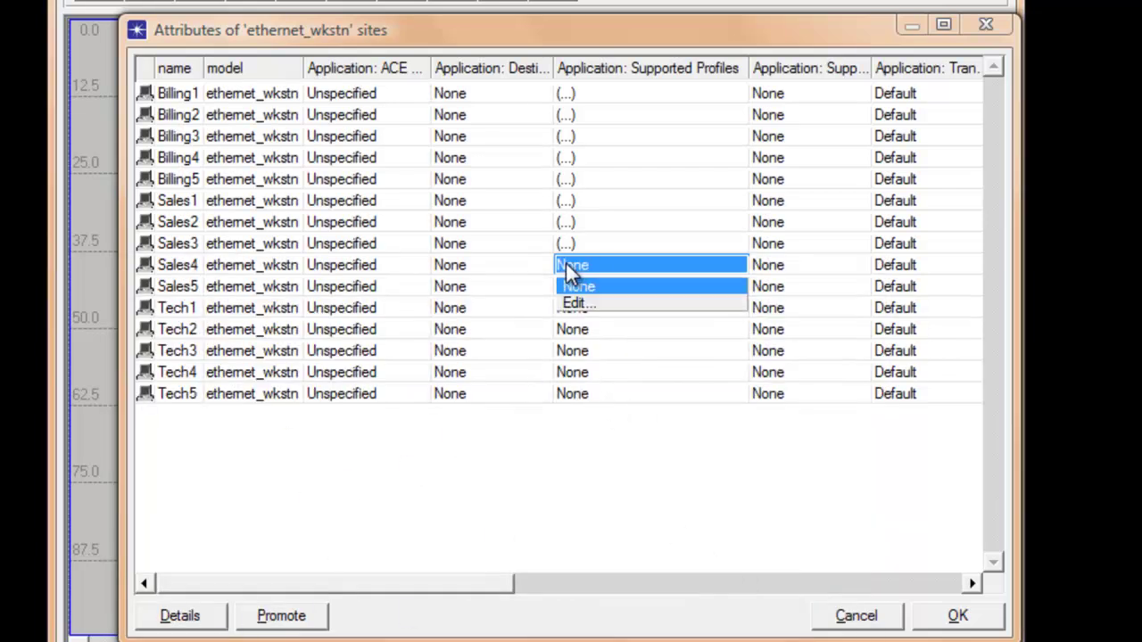
pyautogui.click(576, 307)
pyautogui.click(187, 551)
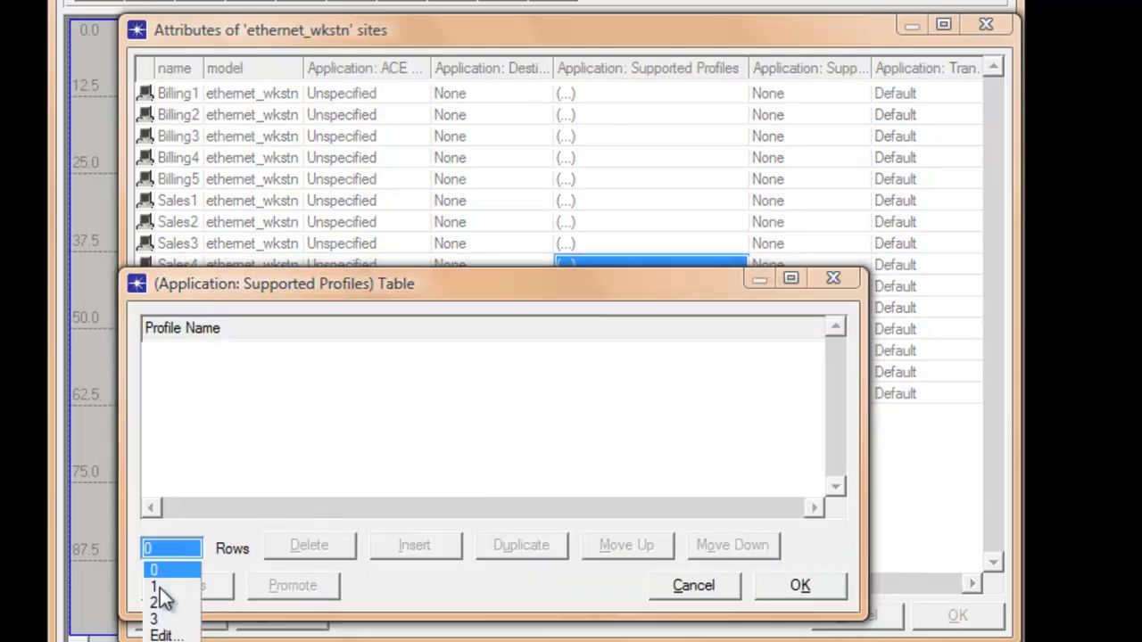
pyautogui.click(157, 589)
pyautogui.click(162, 354)
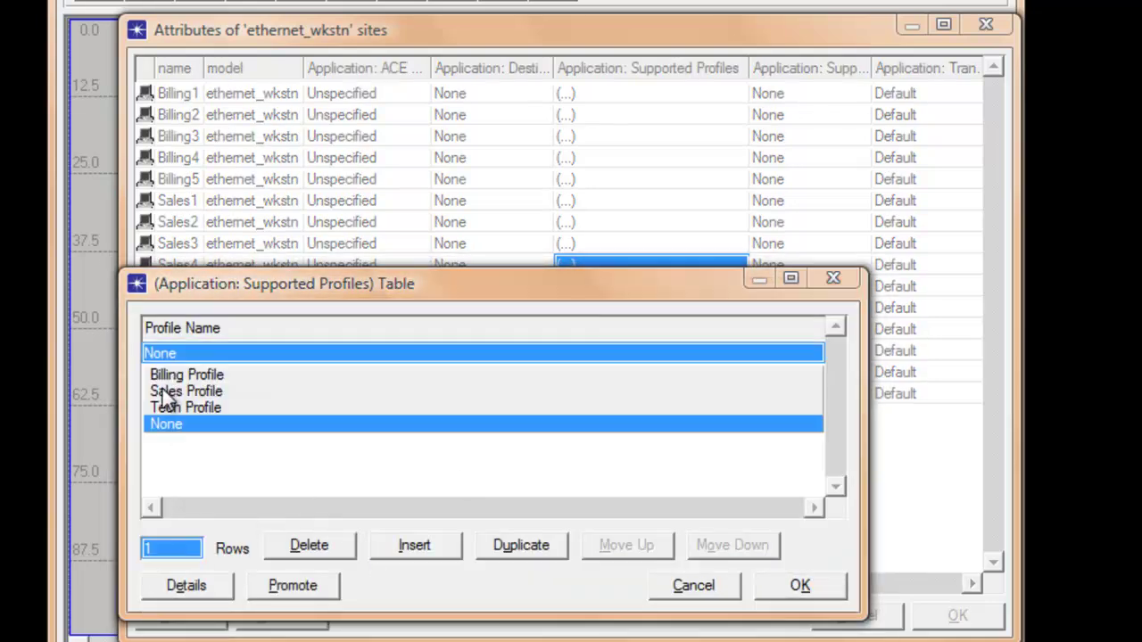
pyautogui.click(165, 389)
pyautogui.click(809, 586)
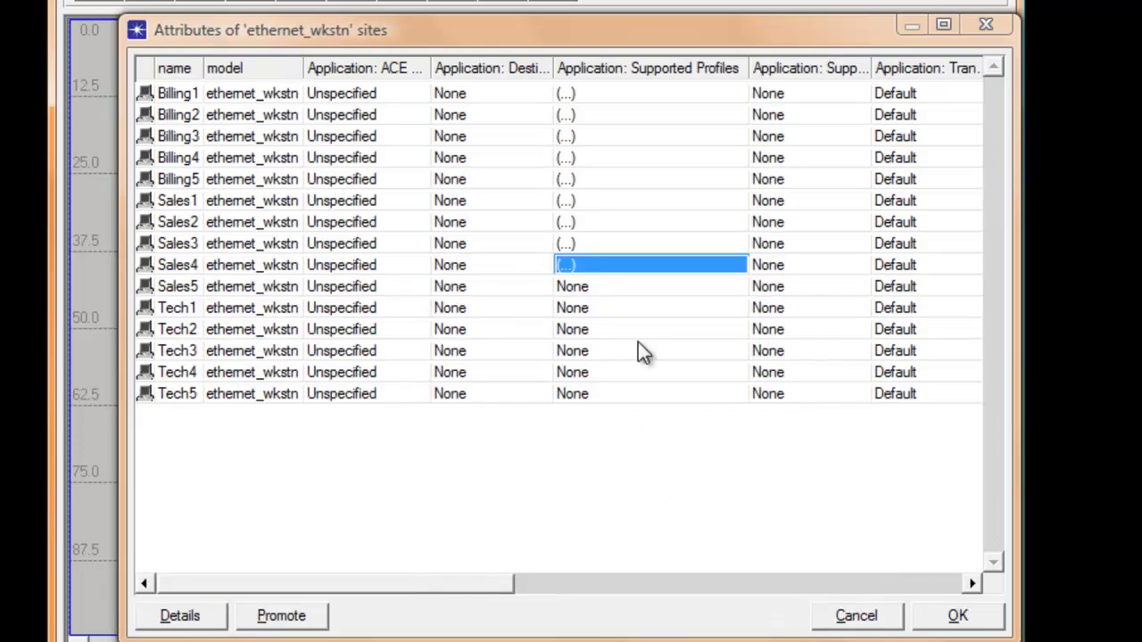
pyautogui.click(574, 287)
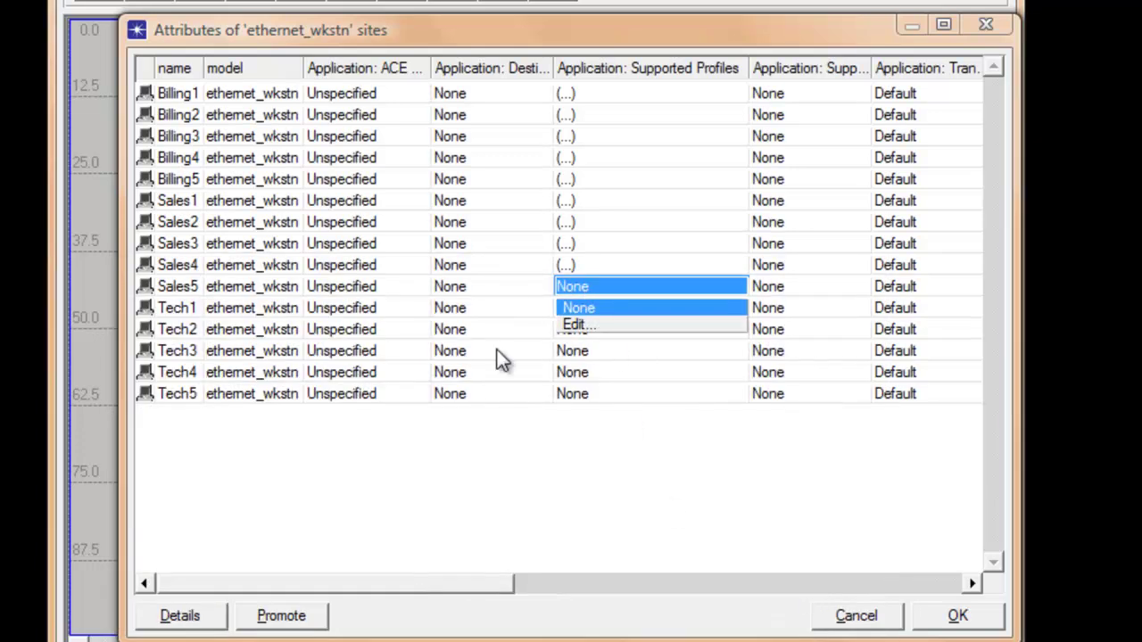
pyautogui.click(575, 326)
pyautogui.click(167, 546)
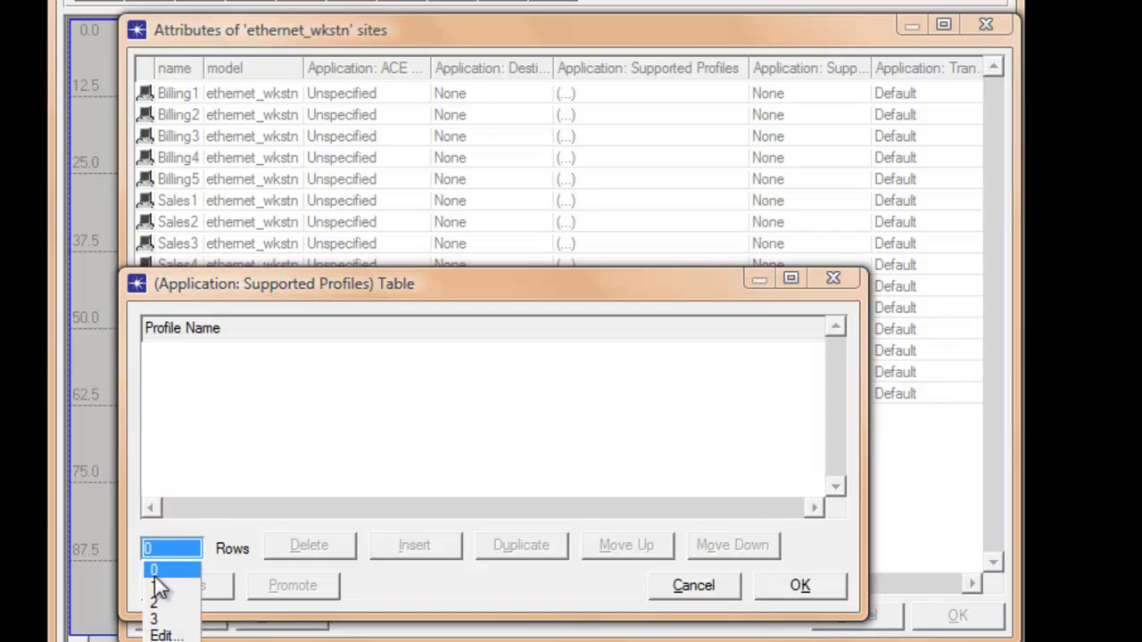
pyautogui.click(155, 577)
pyautogui.click(172, 356)
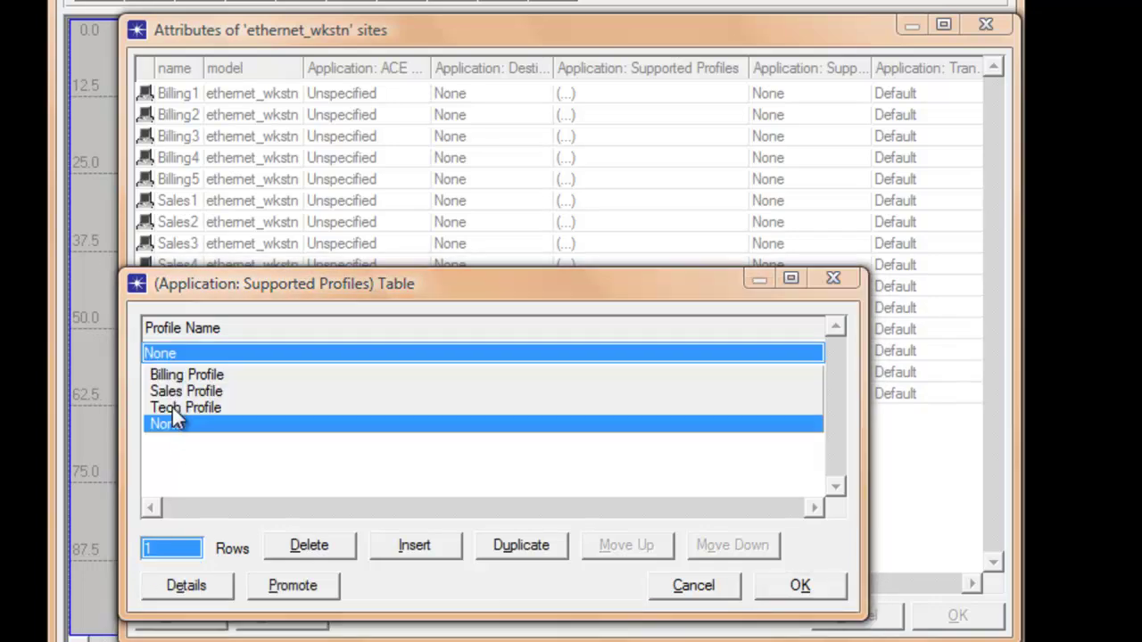
pyautogui.click(173, 392)
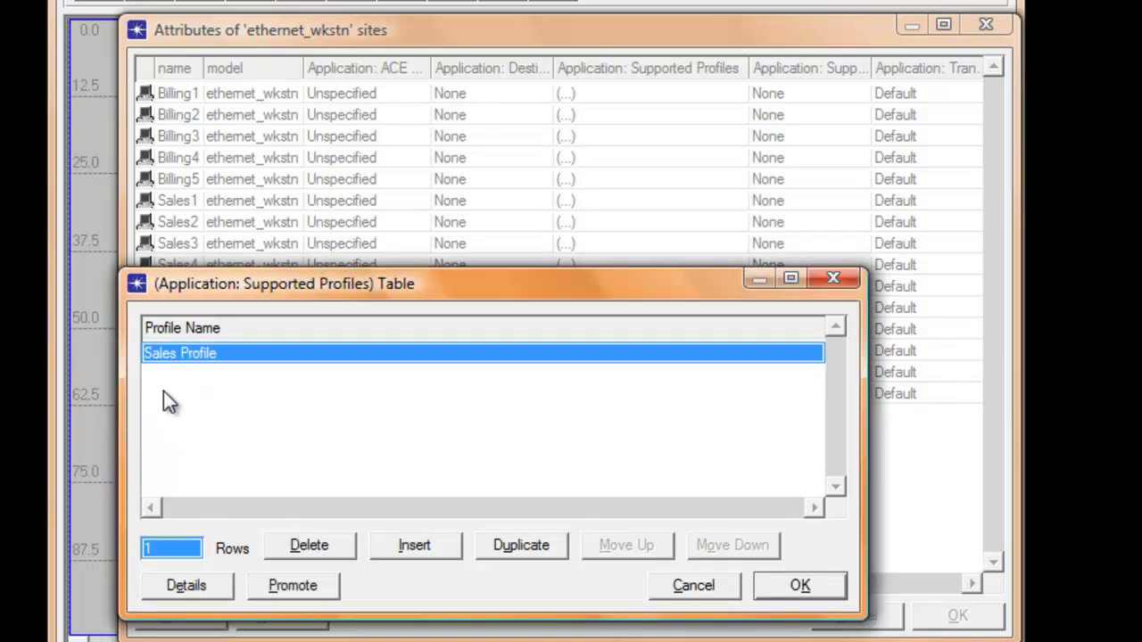
pyautogui.click(780, 582)
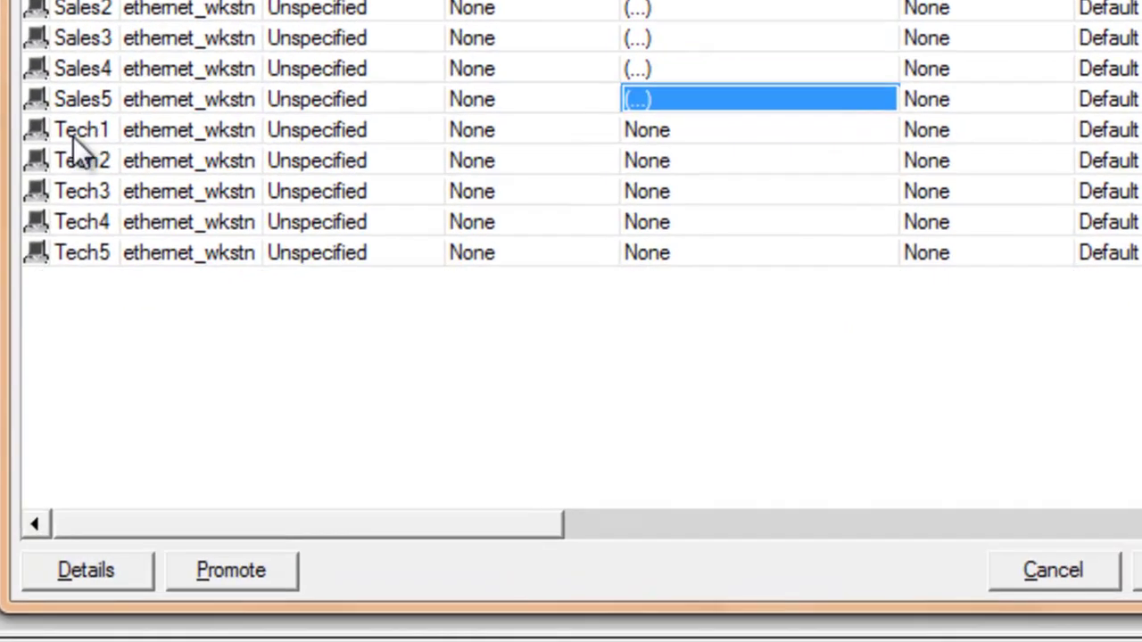
pyautogui.click(79, 132)
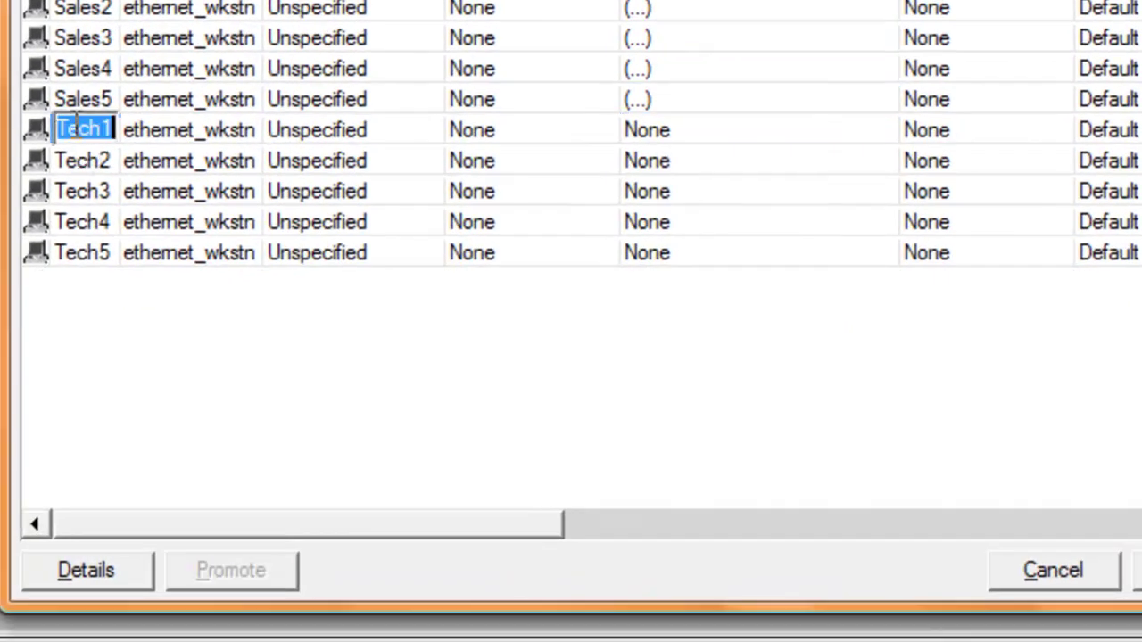
# Step: Give Tech1 and Tech2 one supported-profile row each, set to Tech Profile
pyautogui.click(661, 130)
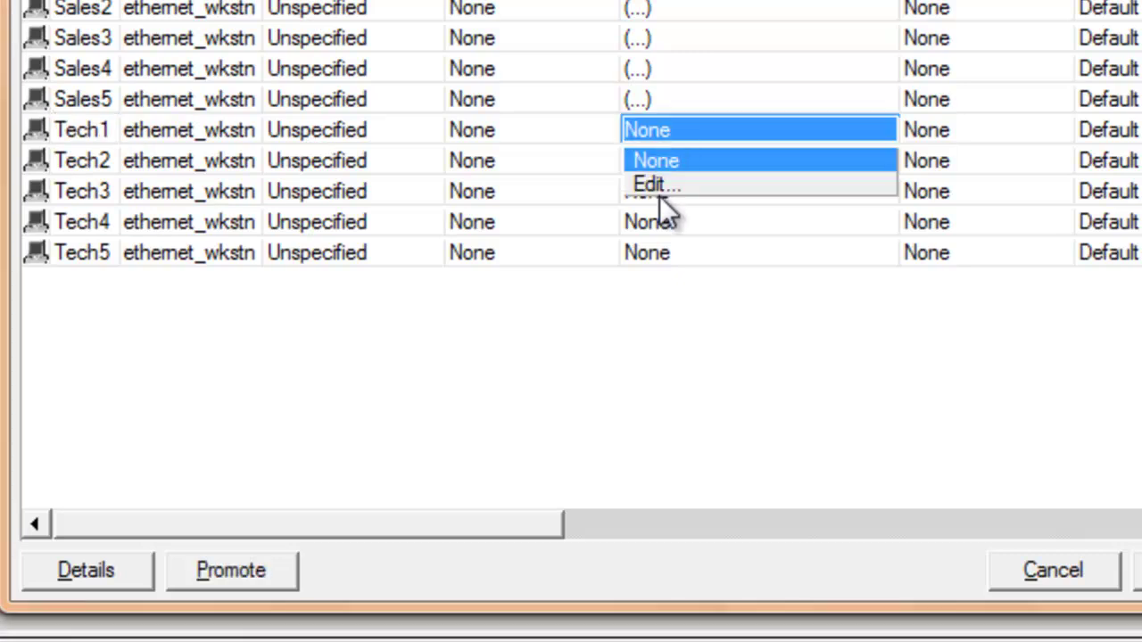
pyautogui.click(651, 187)
pyautogui.click(45, 478)
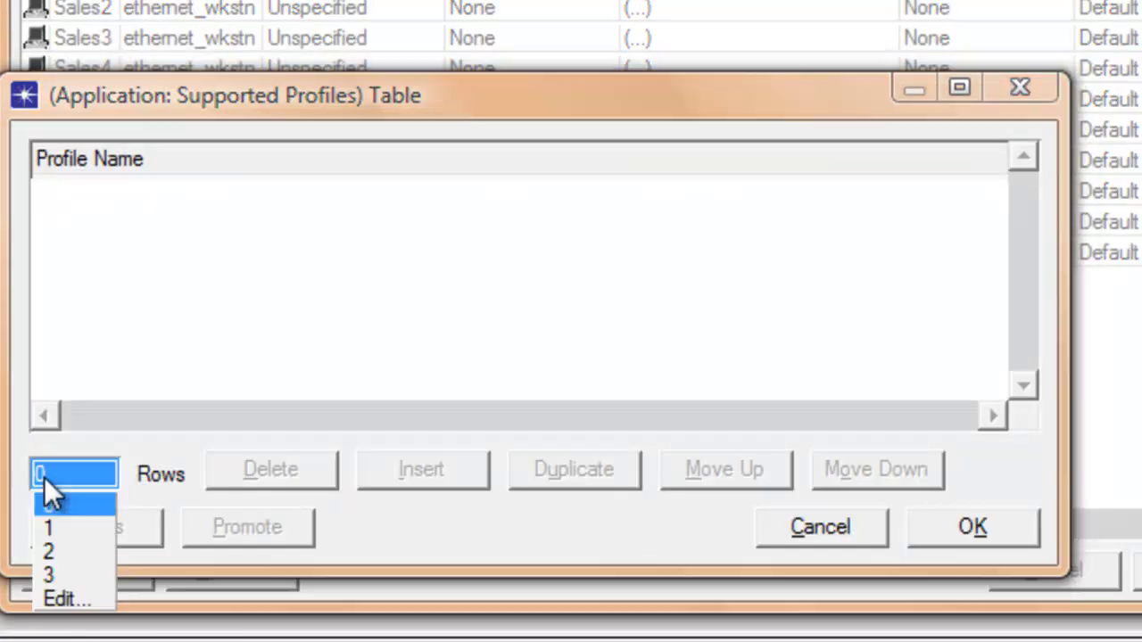
pyautogui.click(52, 526)
pyautogui.click(70, 201)
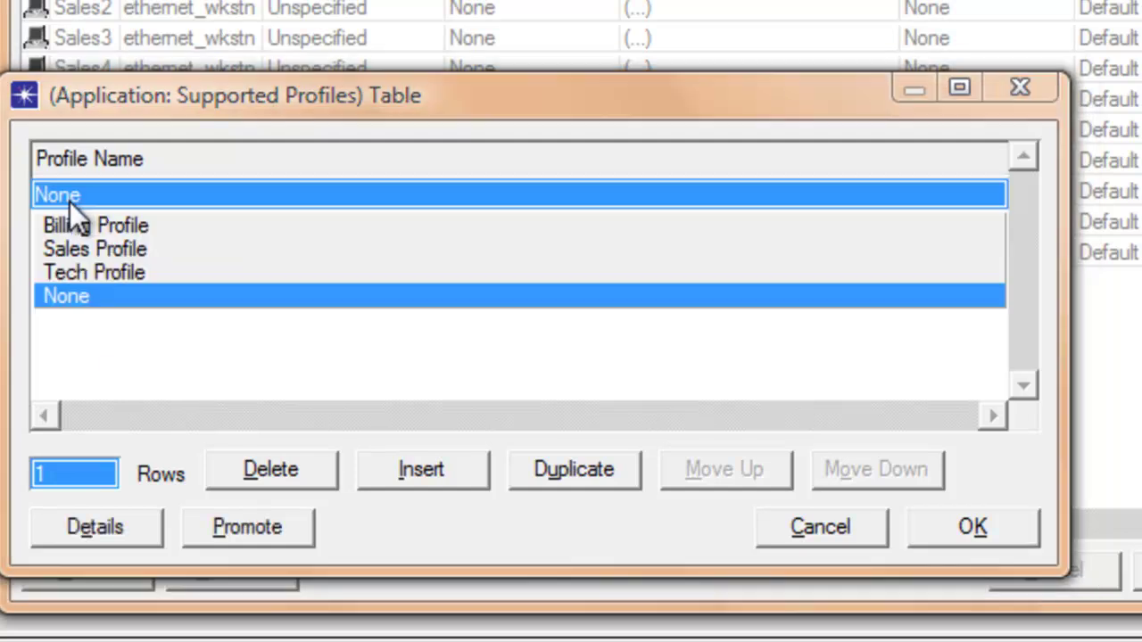
pyautogui.click(75, 272)
pyautogui.click(992, 537)
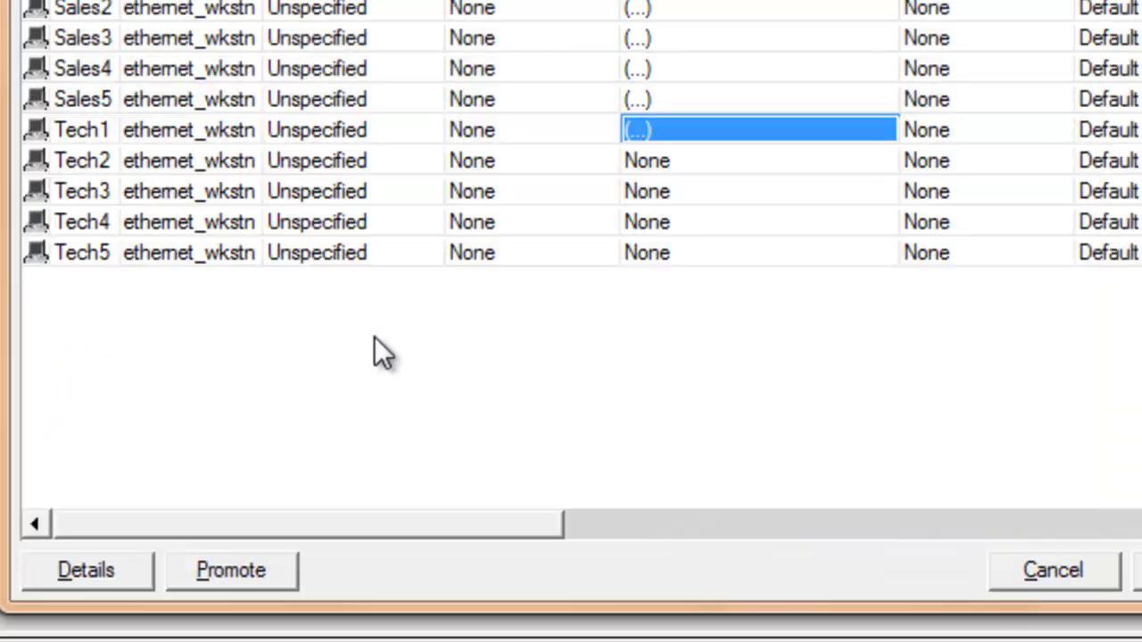
pyautogui.click(643, 167)
pyautogui.click(636, 223)
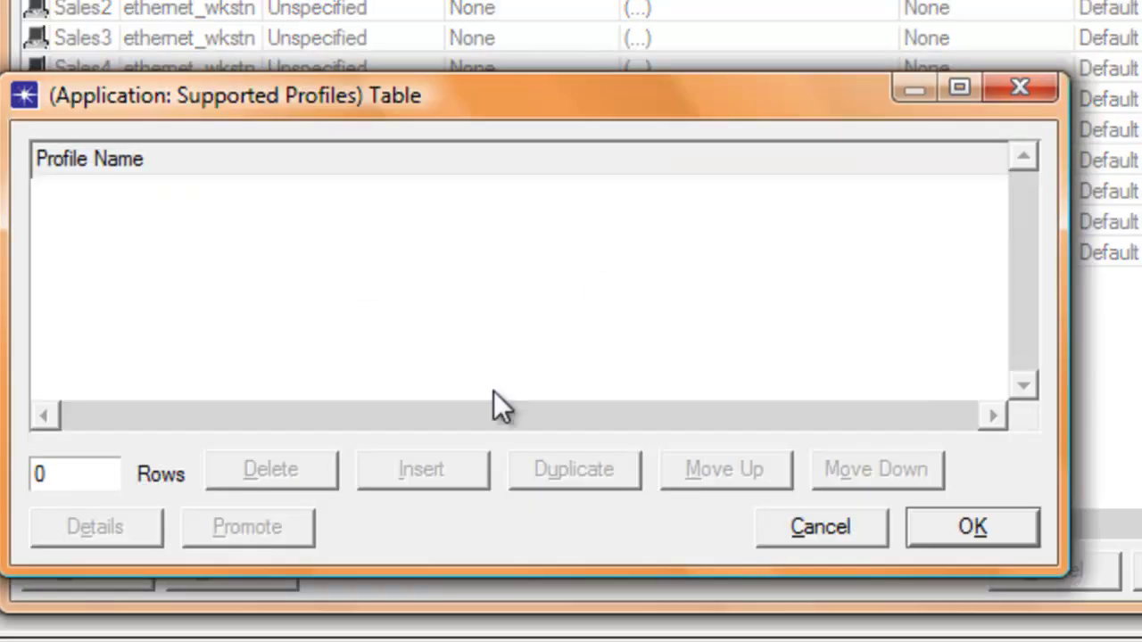
pyautogui.click(45, 478)
pyautogui.click(54, 528)
pyautogui.click(58, 194)
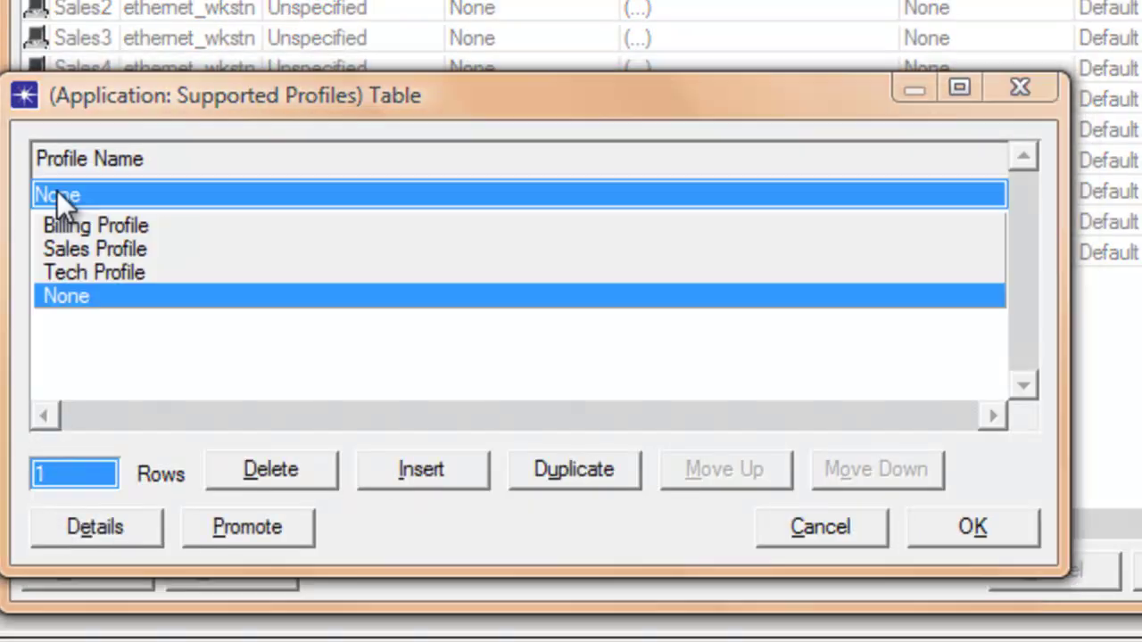
pyautogui.click(71, 271)
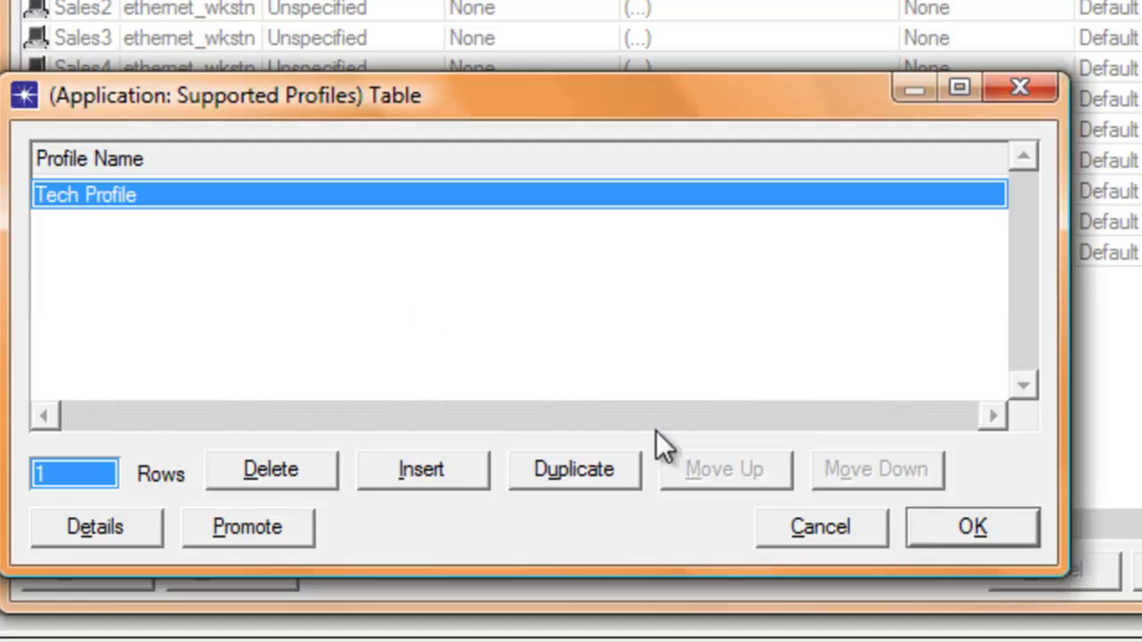
pyautogui.click(975, 540)
# Step: Give Tech3 and Tech4 one supported-profile row each, set to Tech Profile
pyautogui.click(652, 192)
pyautogui.click(642, 246)
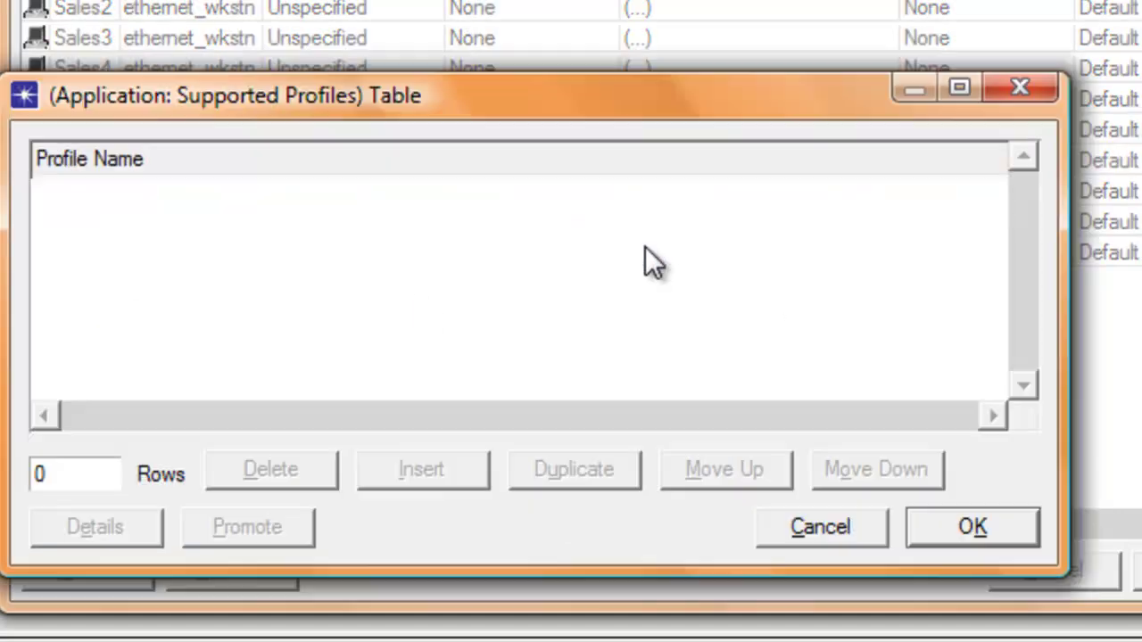
pyautogui.click(51, 476)
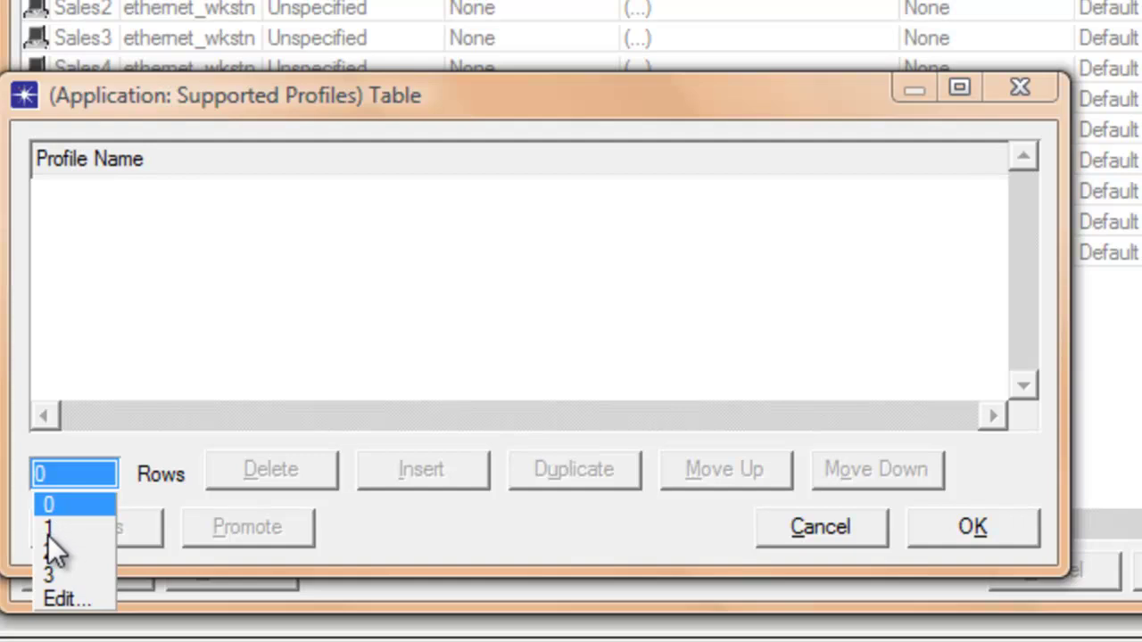
pyautogui.click(50, 530)
pyautogui.click(61, 203)
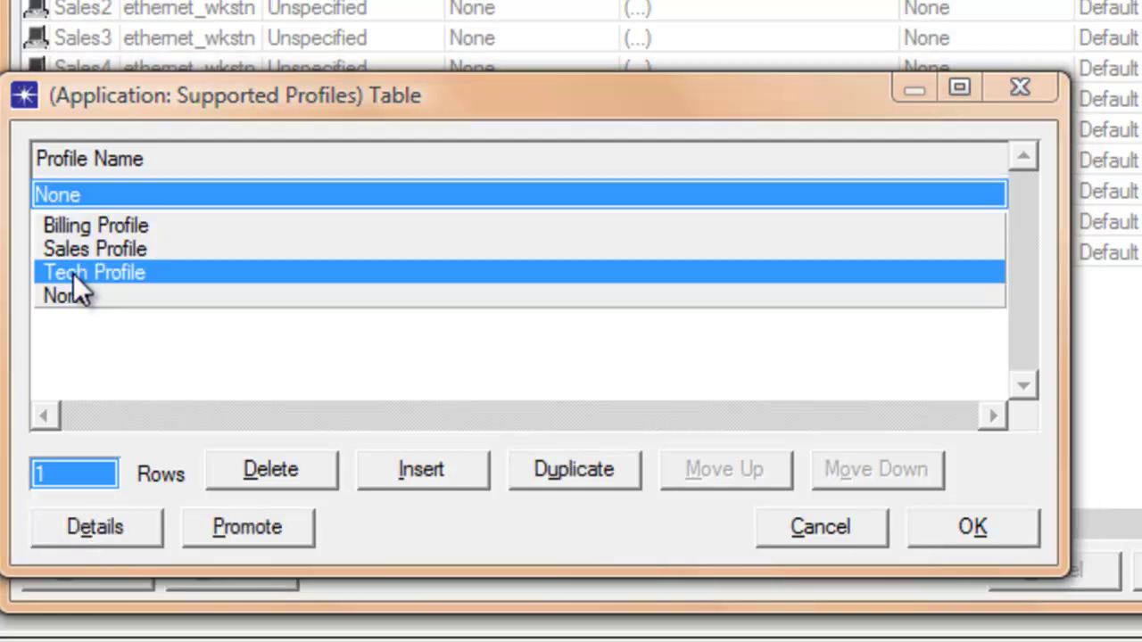
pyautogui.click(73, 273)
pyautogui.click(973, 528)
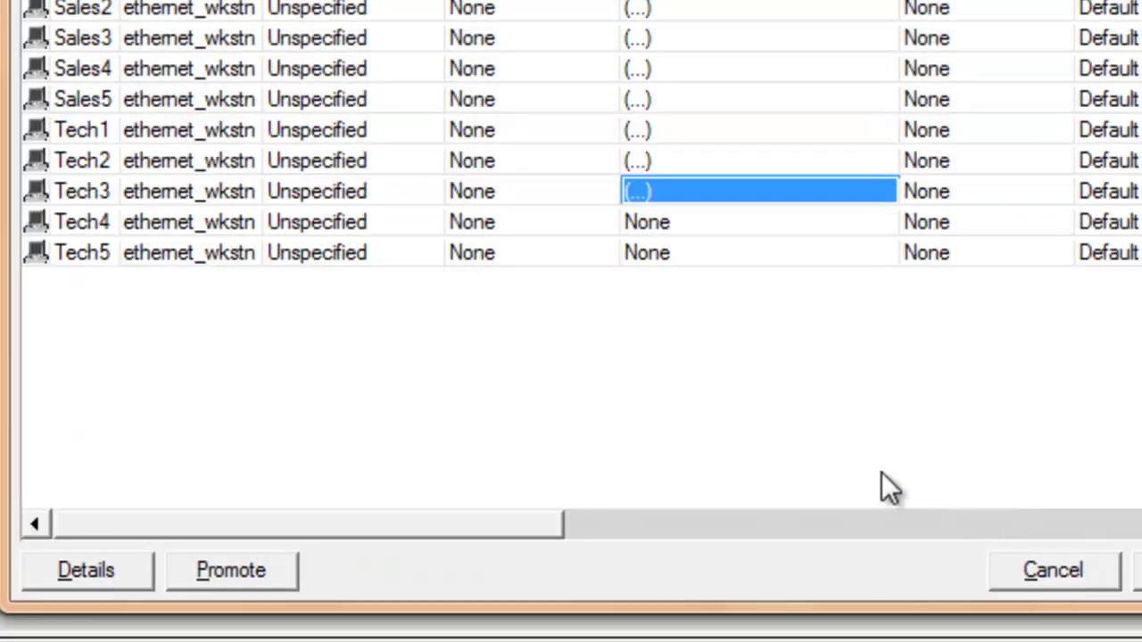
pyautogui.click(643, 224)
pyautogui.click(644, 278)
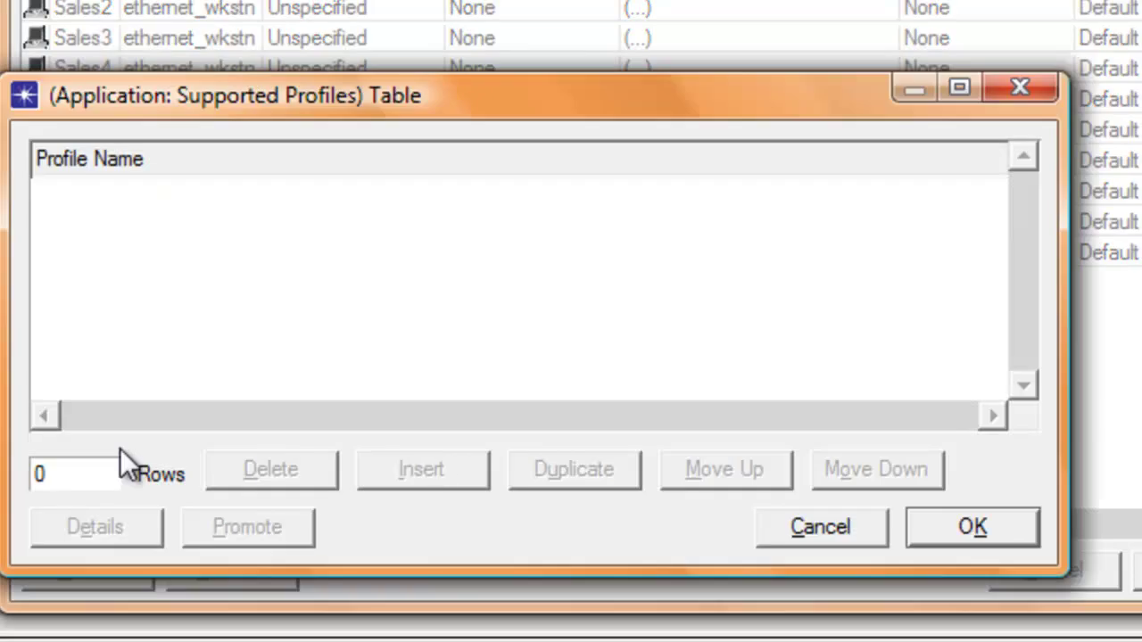
pyautogui.click(68, 479)
pyautogui.click(42, 529)
pyautogui.click(66, 206)
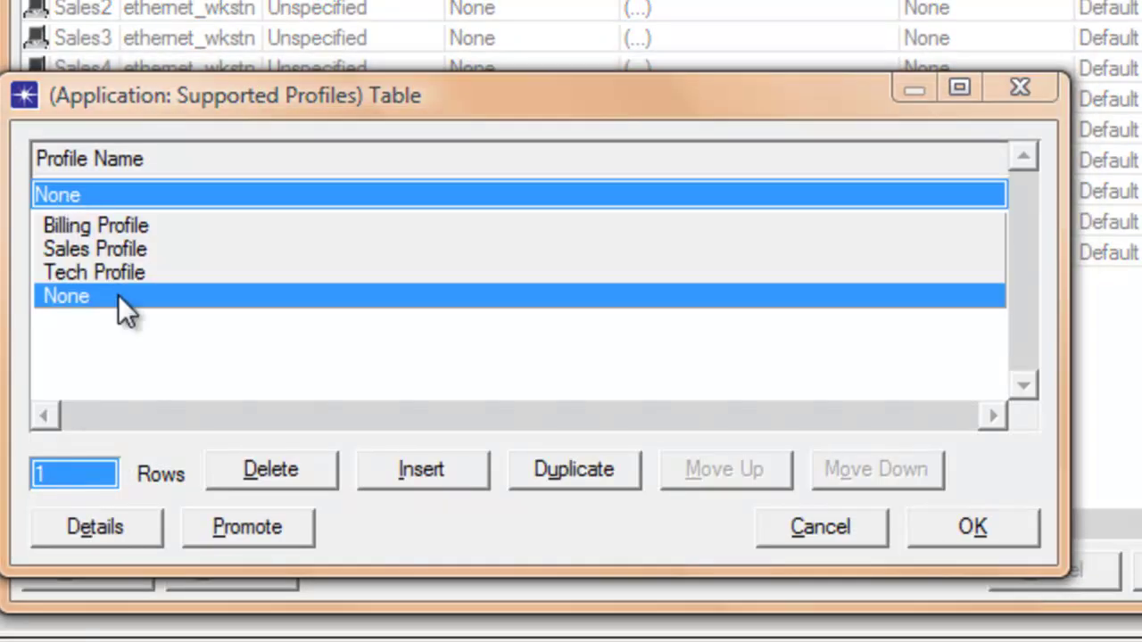
pyautogui.click(102, 272)
pyautogui.click(930, 528)
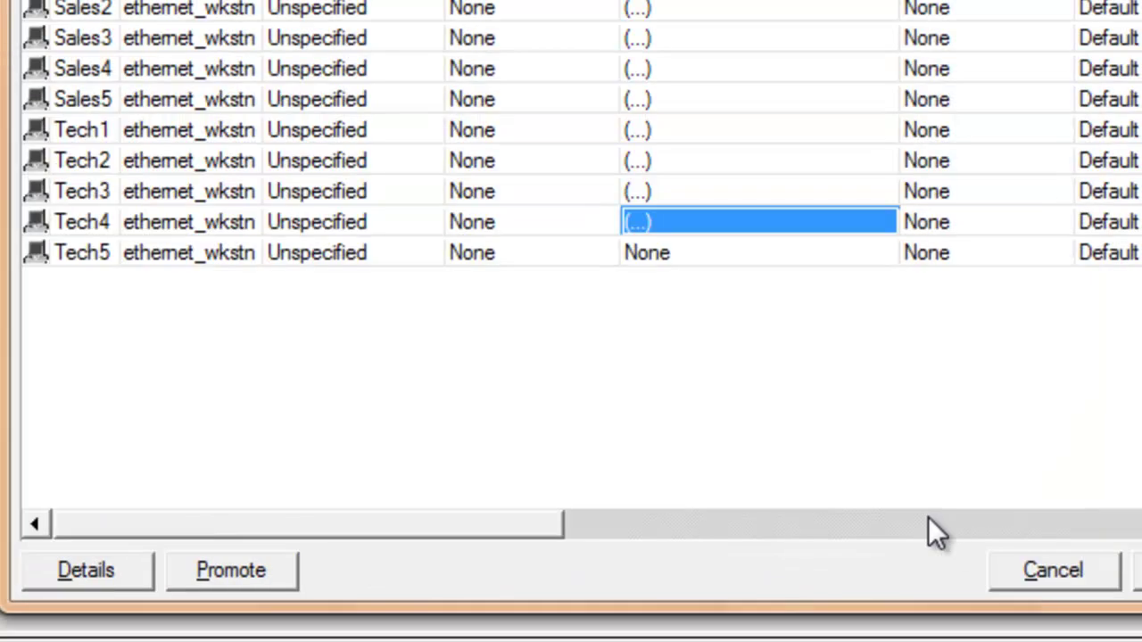
# Step: Give Tech5 one supported-profile row set to Tech Profile
pyautogui.click(673, 258)
pyautogui.click(658, 306)
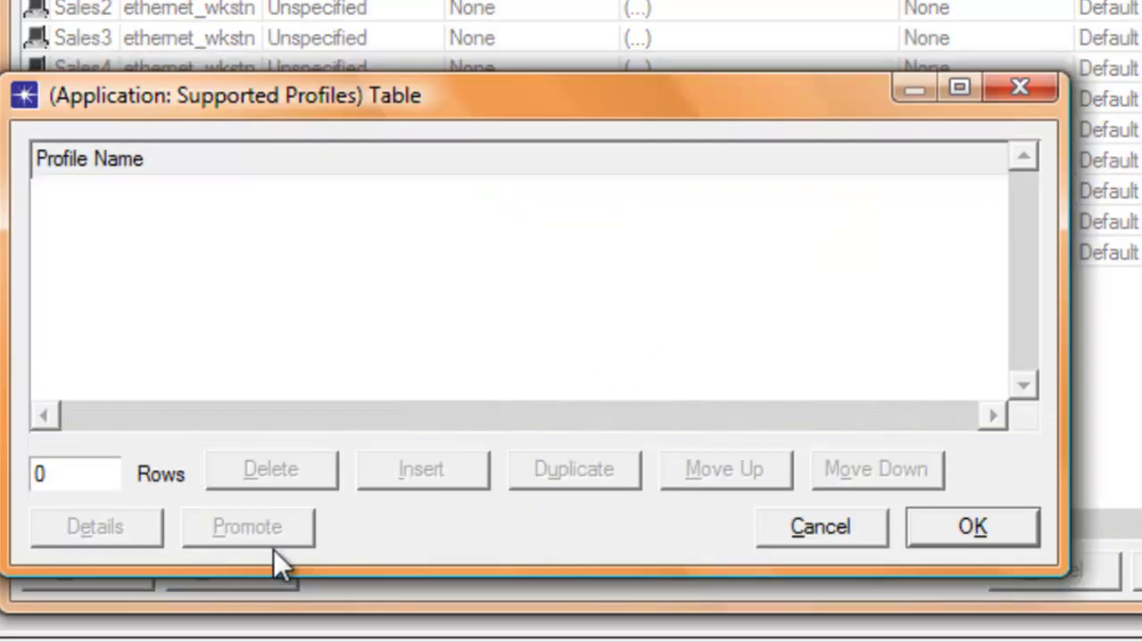
pyautogui.click(101, 489)
pyautogui.click(54, 527)
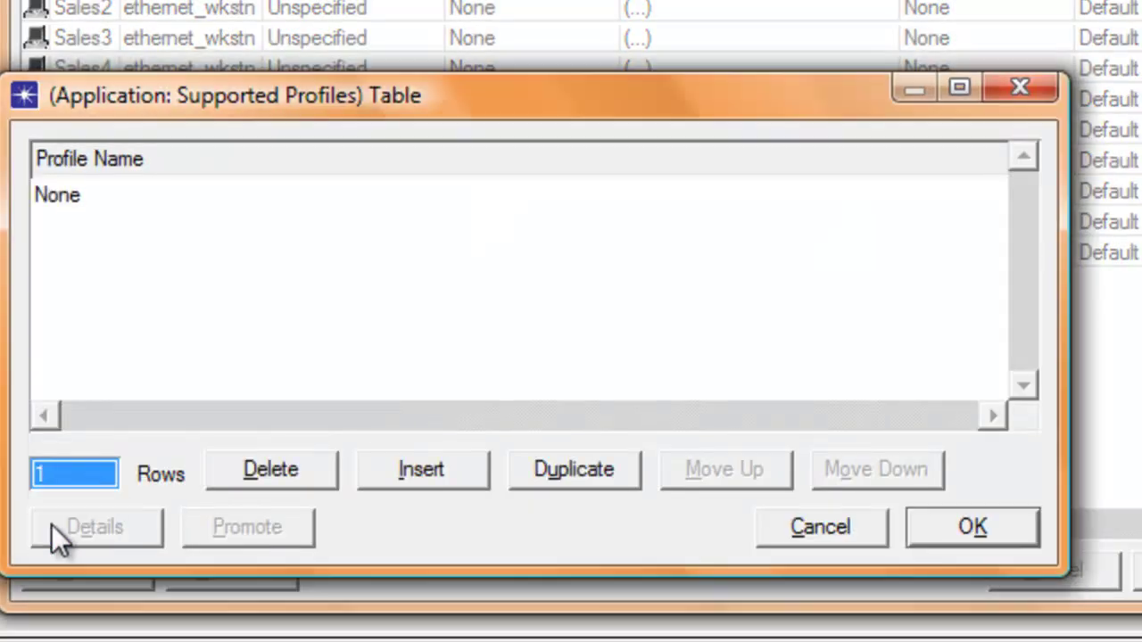
pyautogui.click(86, 202)
pyautogui.click(98, 272)
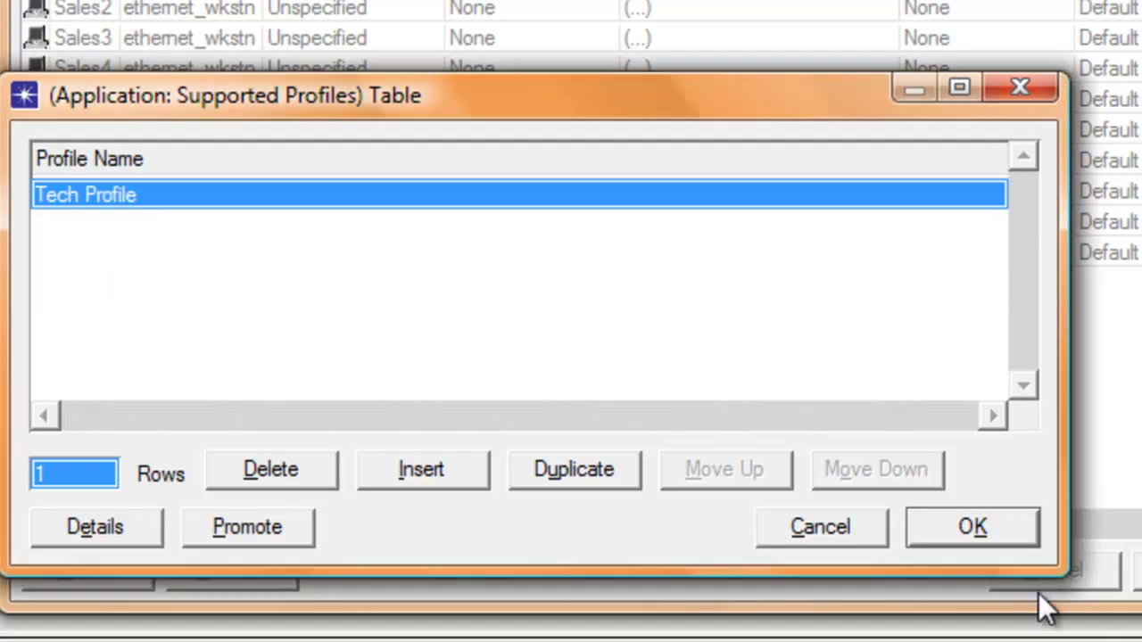
pyautogui.click(981, 528)
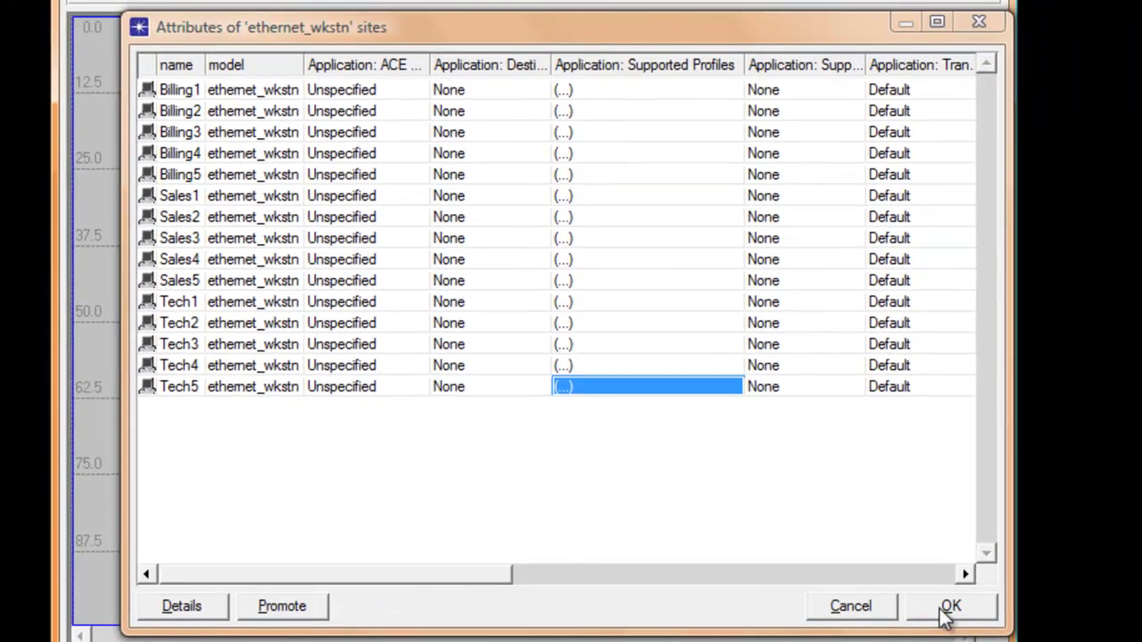
# Step: Confirm the 'ethernet_wkstn' sites attribute sheet to apply all fifteen profile assignments
pyautogui.click(947, 614)
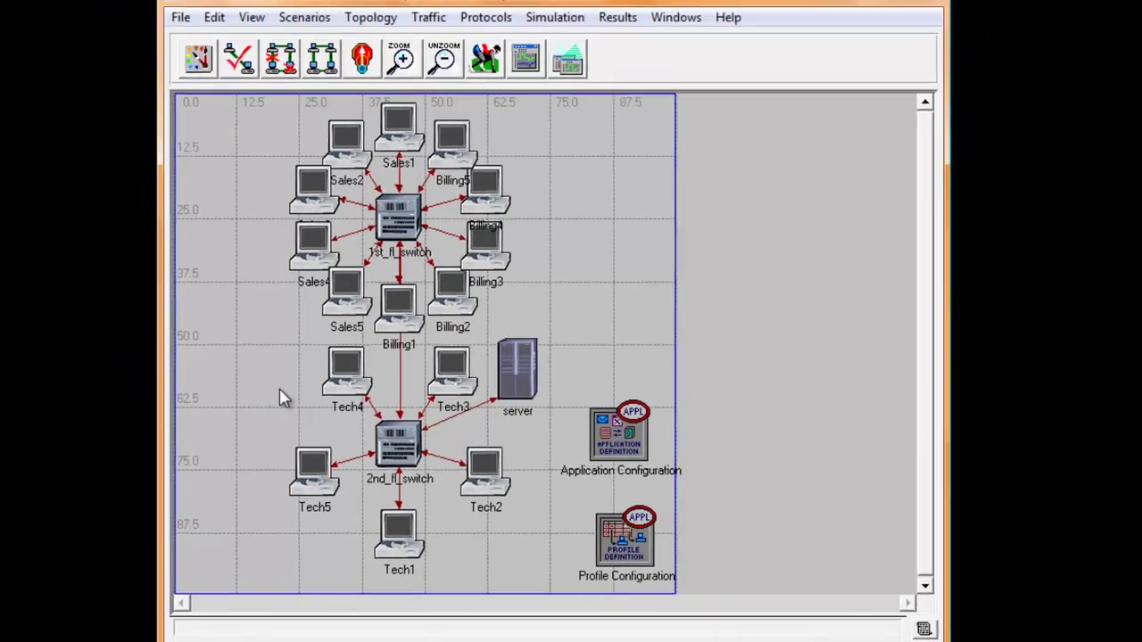